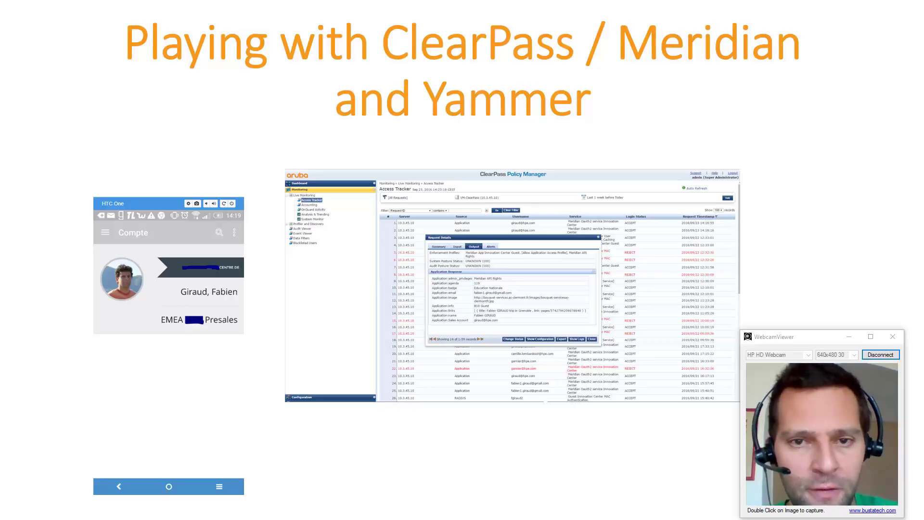
Step: Show the phpMyAdmin Employee table, then bring up the Yammer Developer Center page
{"action": "key", "text": "alt+Tab"}
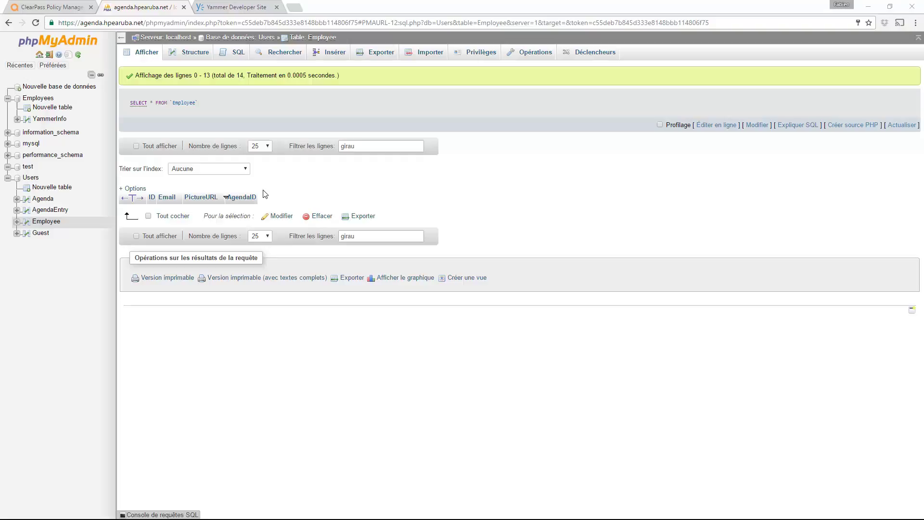
{"action": "left_click", "coordinate": [230, 11]}
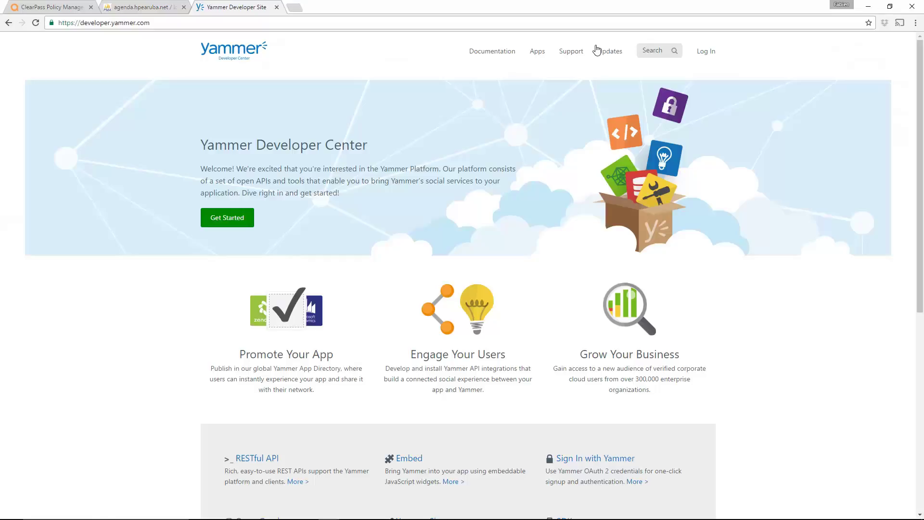
Step: Sign in to Yammer Developer Center with the employee's work e-mail address
{"action": "left_click", "coordinate": [705, 51]}
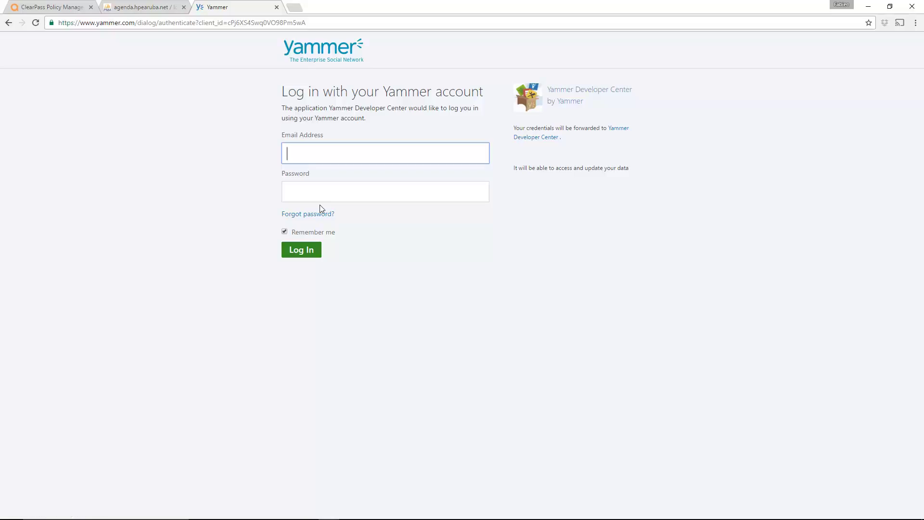
{"action": "type", "text": "g"}
{"action": "key", "text": "BackSpace"}
{"action": "type", "text": "fa"}
{"action": "key", "text": "BackSpace"}
{"action": "key", "text": "BackSpace"}
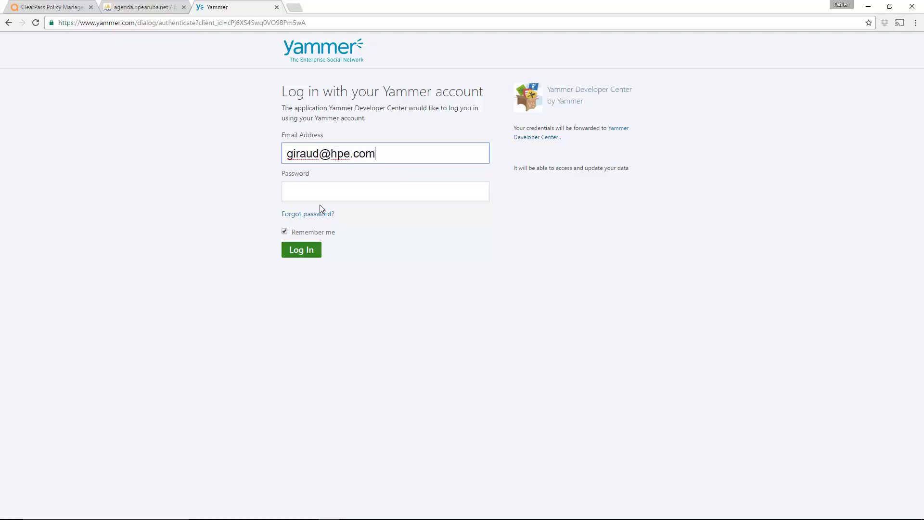
{"action": "key", "text": "Tab"}
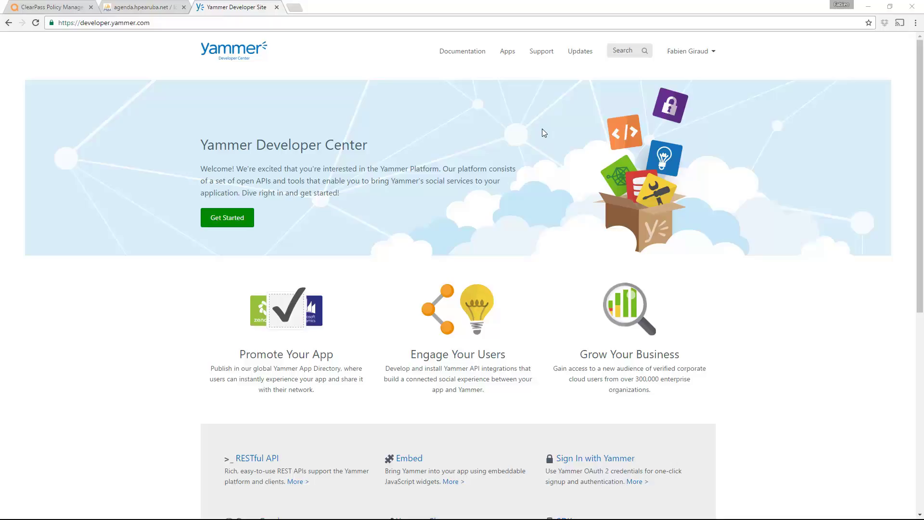
Step: Open the Registered applications list showing the enabled ClearPass Home app
{"action": "left_click", "coordinate": [506, 56]}
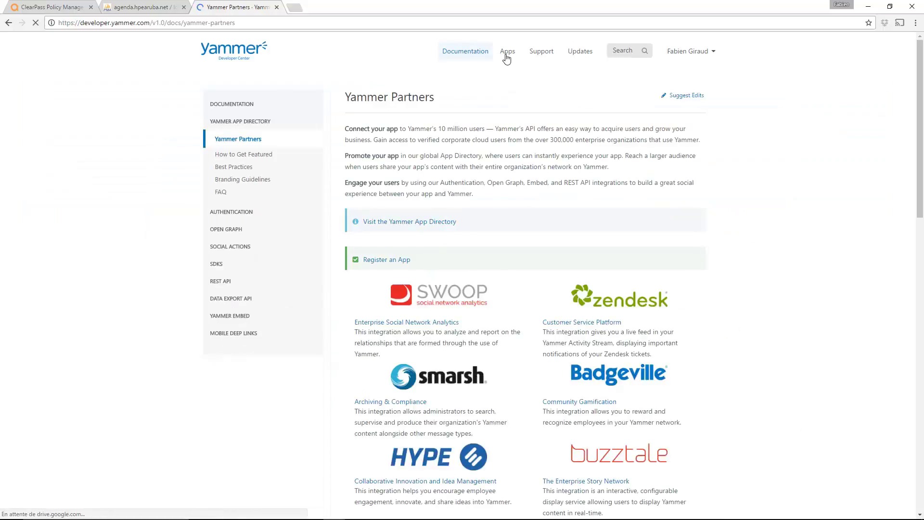
{"action": "left_click", "coordinate": [378, 260]}
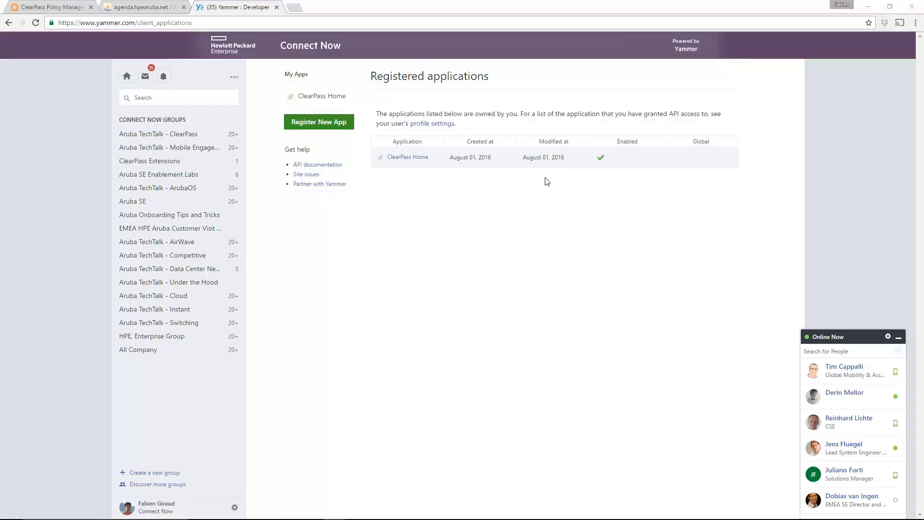
{"action": "key", "text": "alt+Tab"}
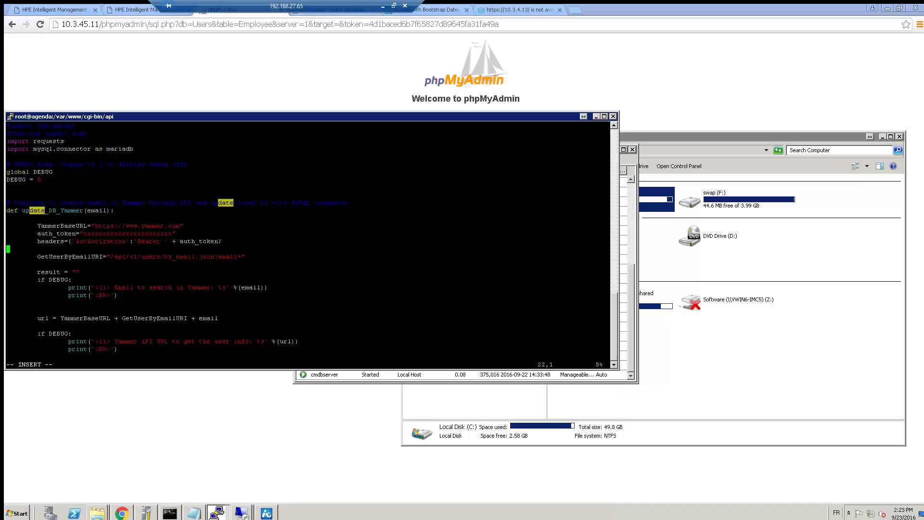
{"action": "key", "text": "Up"}
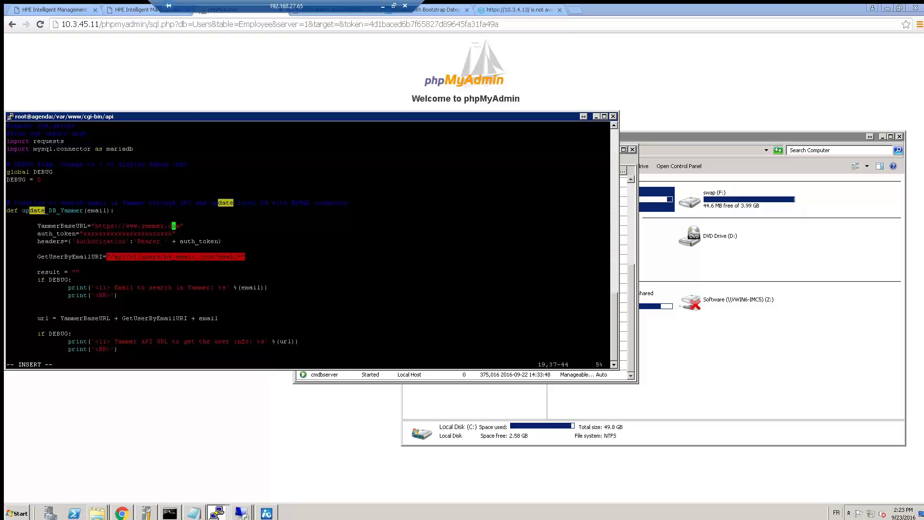
{"action": "key", "text": "Down"}
{"action": "key", "text": "Down"}
{"action": "key", "text": "Down"}
{"action": "key", "text": "Down"}
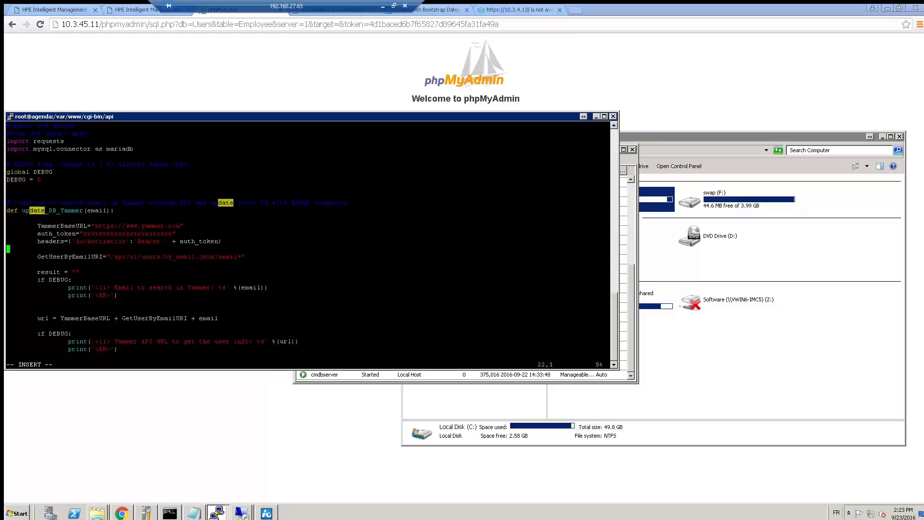
{"action": "key", "text": "Down"}
{"action": "key", "text": "Down"}
{"action": "key", "text": "Down"}
{"action": "key", "text": "Down"}
{"action": "key", "text": "Down"}
{"action": "key", "text": "Down"}
{"action": "key", "text": "Down"}
{"action": "key", "text": "Down"}
{"action": "key", "text": "Down"}
{"action": "key", "text": "Down"}
{"action": "key", "text": "Down"}
{"action": "key", "text": "Down"}
{"action": "key", "text": "Down"}
{"action": "key", "text": "Down"}
{"action": "key", "text": "Down"}
{"action": "key", "text": "Down"}
{"action": "key", "text": "Down"}
{"action": "key", "text": "Down"}
{"action": "key", "text": "Down"}
{"action": "key", "text": "Down"}
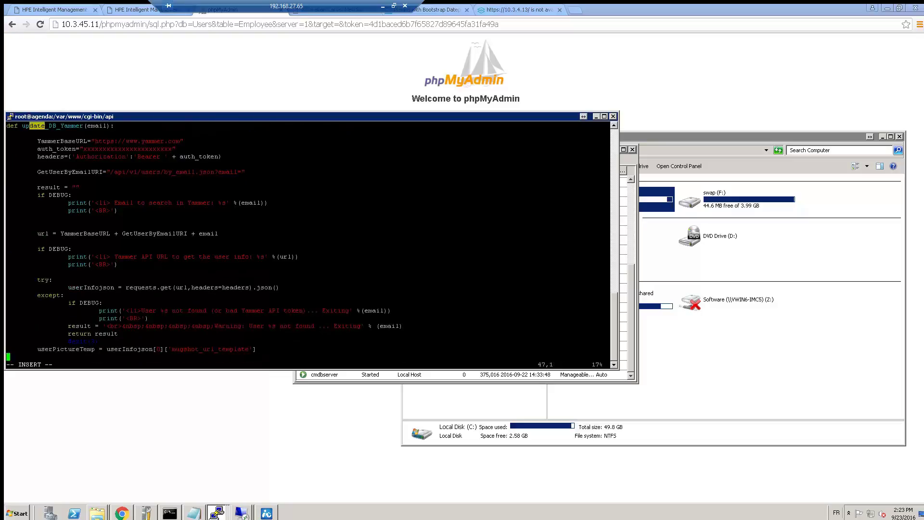
{"action": "key", "text": "Down"}
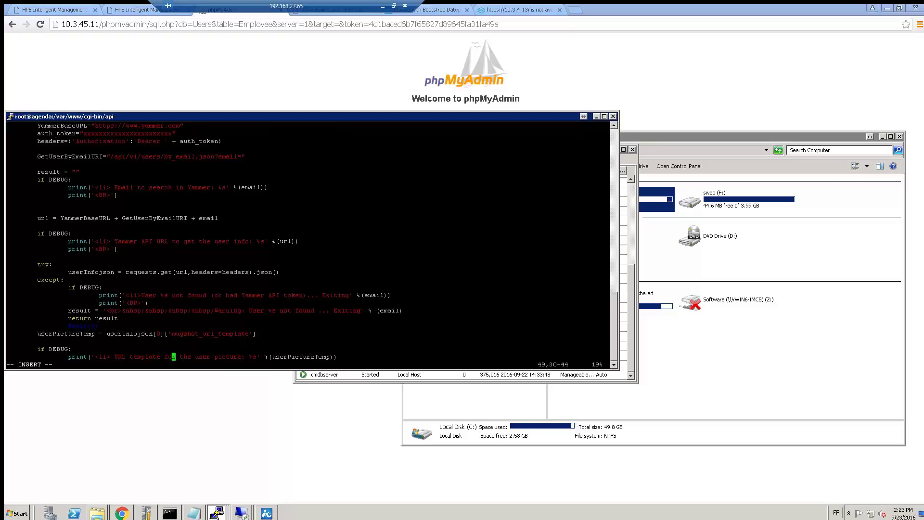
{"action": "left_click_drag", "start_coordinate": [107, 334], "coordinate": [258, 334]}
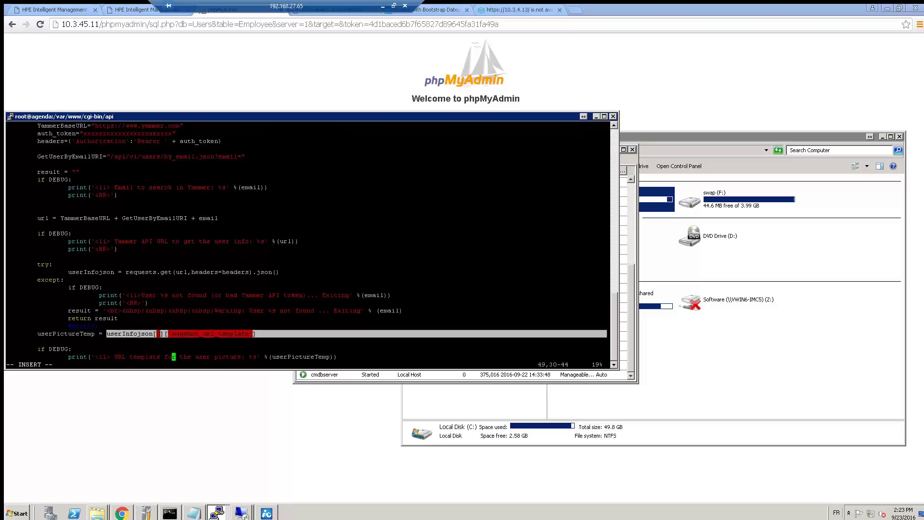
{"action": "key", "text": "Down"}
{"action": "key", "text": "Down"}
{"action": "key", "text": "Down"}
{"action": "key", "text": "Down"}
{"action": "key", "text": "Down"}
{"action": "key", "text": "Down"}
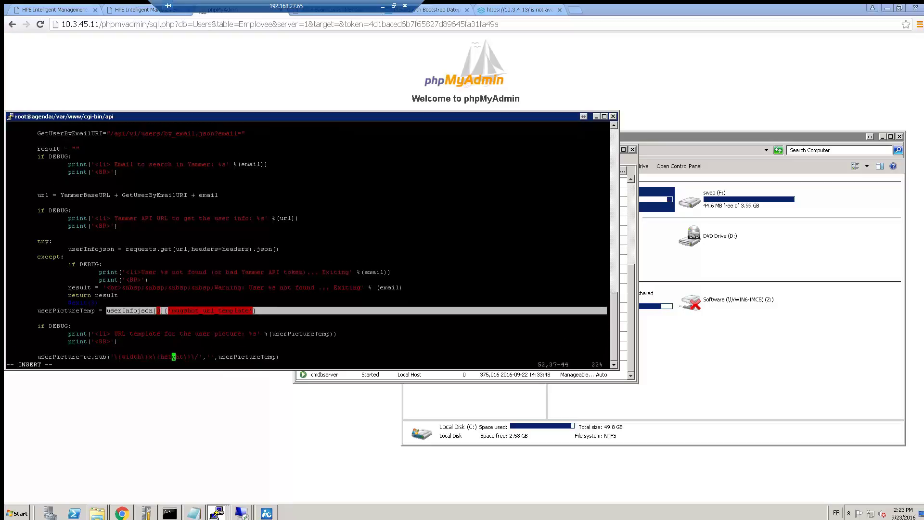
{"action": "key", "text": "Down"}
{"action": "key", "text": "Down"}
{"action": "key", "text": "Down"}
{"action": "key", "text": "Down"}
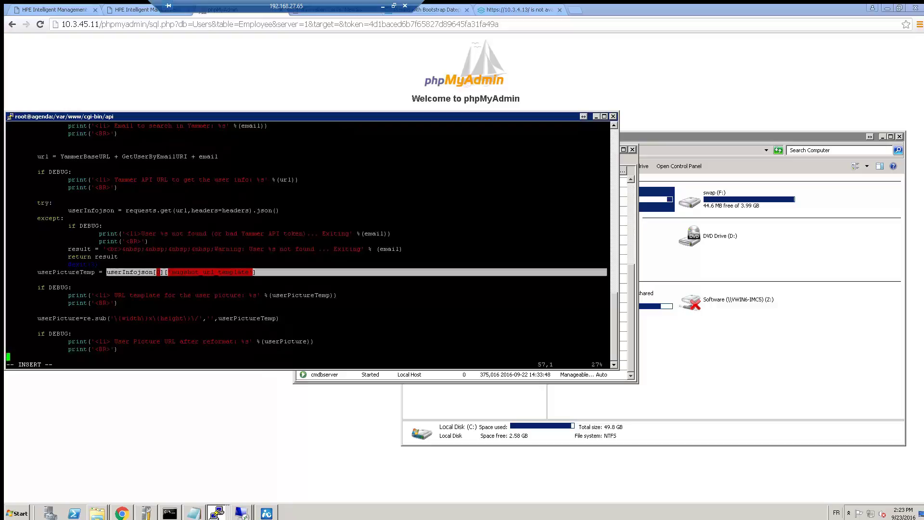
{"action": "key", "text": "Down"}
{"action": "key", "text": "Down"}
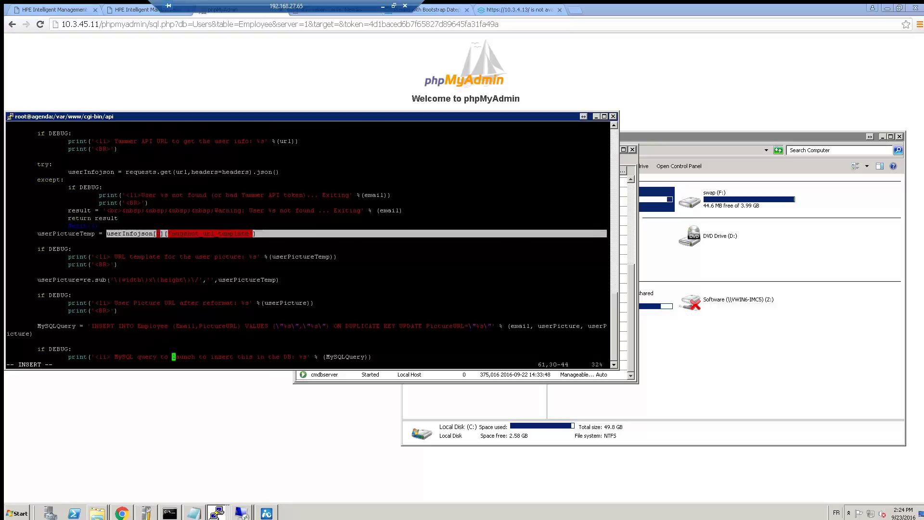
{"action": "left_click_drag", "start_coordinate": [110, 280], "coordinate": [203, 280]}
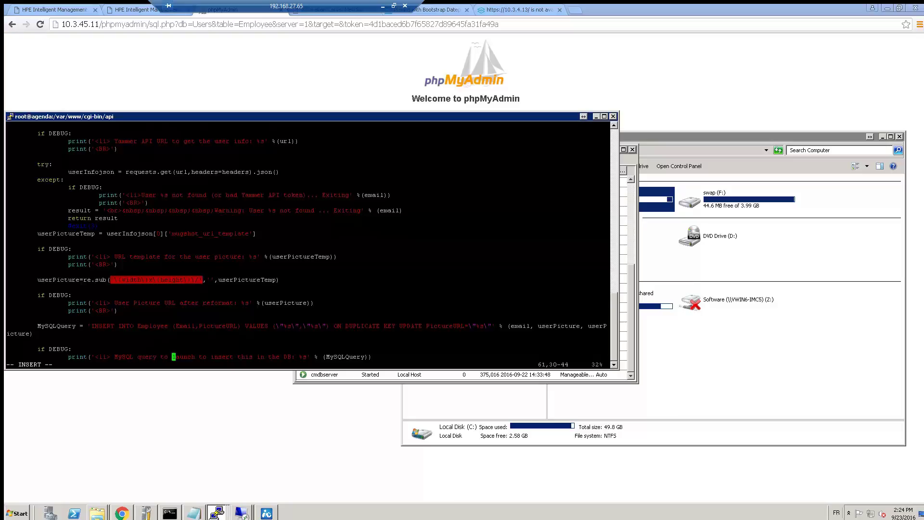
{"action": "left_click_drag", "start_coordinate": [90, 326], "coordinate": [491, 326]}
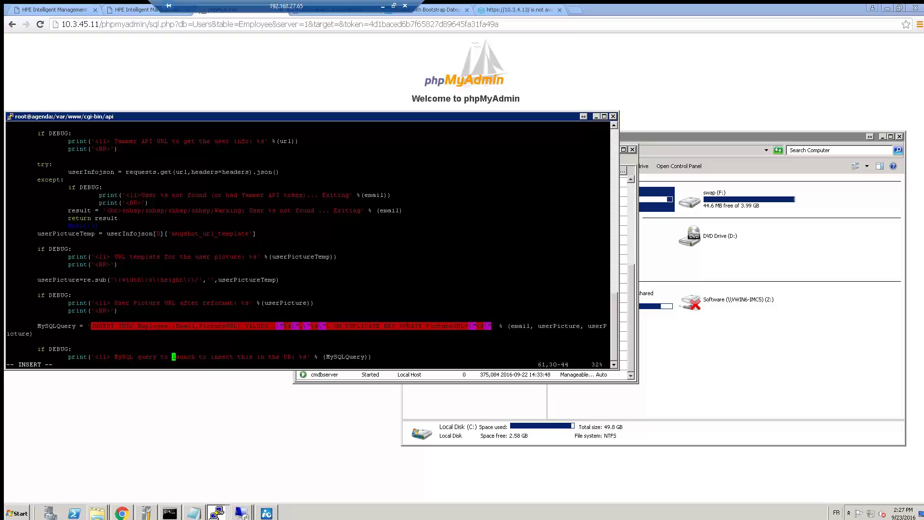
Step: Return to ClearPass and expand the Dashboard and Administration navigation sections
{"action": "left_click", "coordinate": [382, 6]}
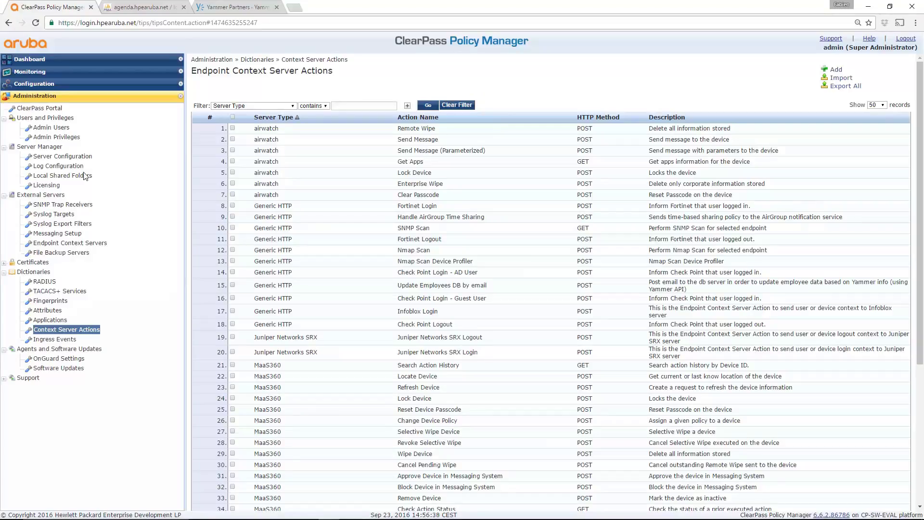
{"action": "left_click", "coordinate": [42, 60]}
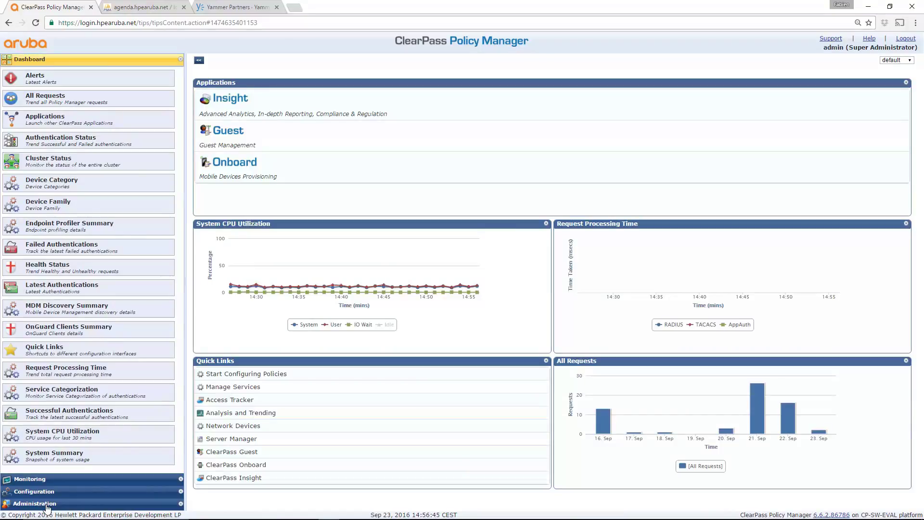
{"action": "left_click", "coordinate": [47, 503]}
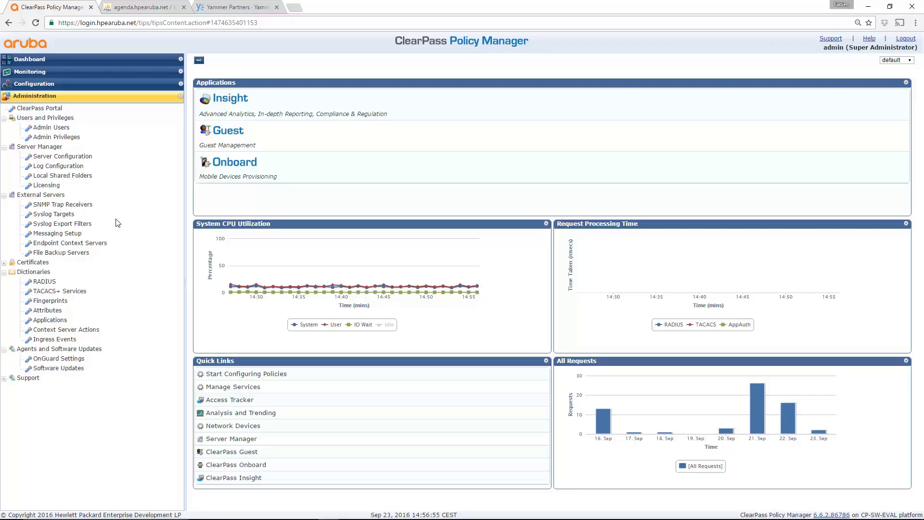
{"action": "left_click", "coordinate": [45, 244]}
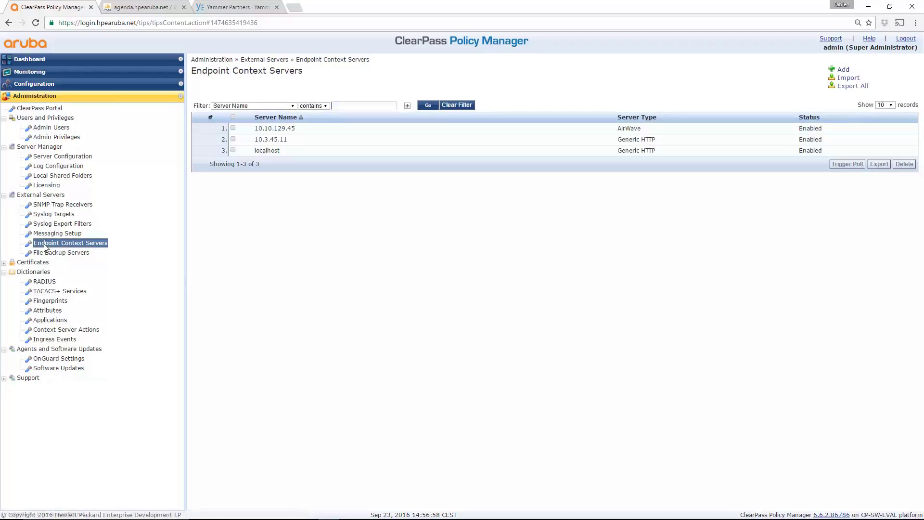
{"action": "left_click", "coordinate": [273, 140]}
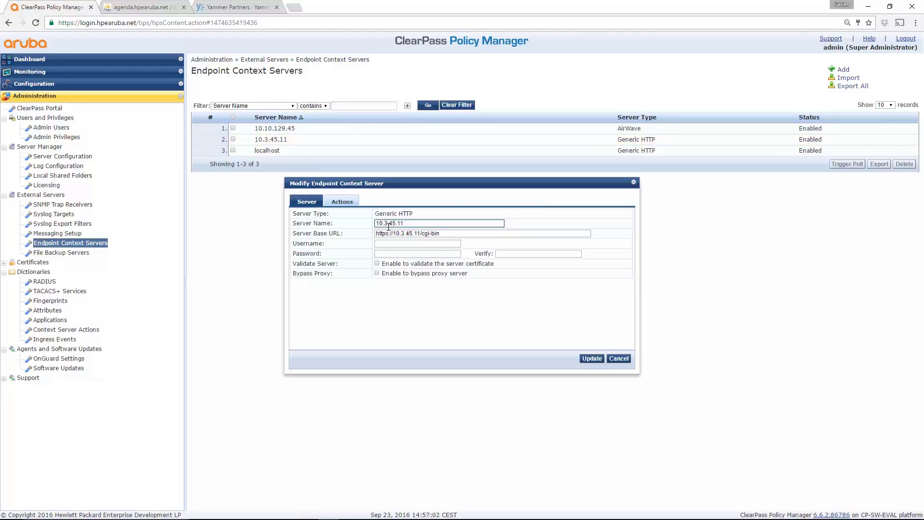
{"action": "left_click_drag", "start_coordinate": [430, 223], "coordinate": [360, 227]}
{"action": "left_click_drag", "start_coordinate": [440, 234], "coordinate": [424, 237]}
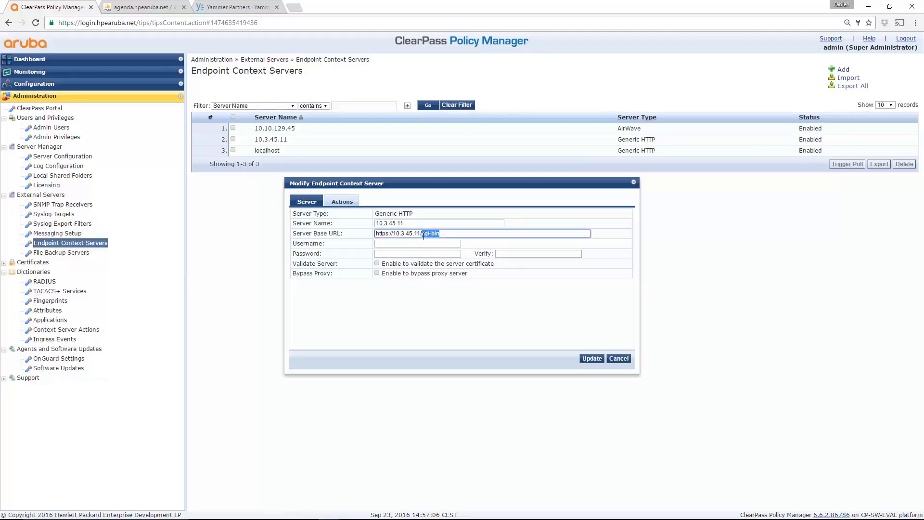
{"action": "left_click", "coordinate": [453, 236]}
{"action": "left_click", "coordinate": [622, 360]}
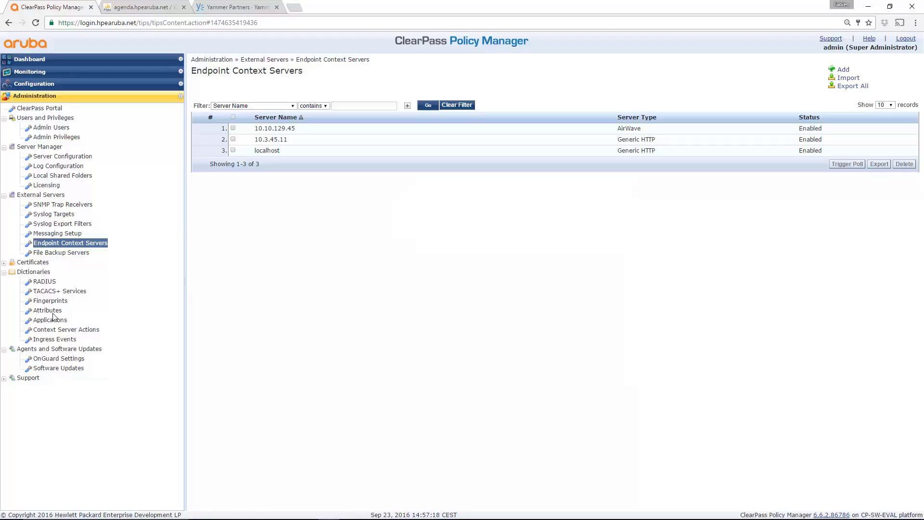
{"action": "left_click", "coordinate": [55, 331]}
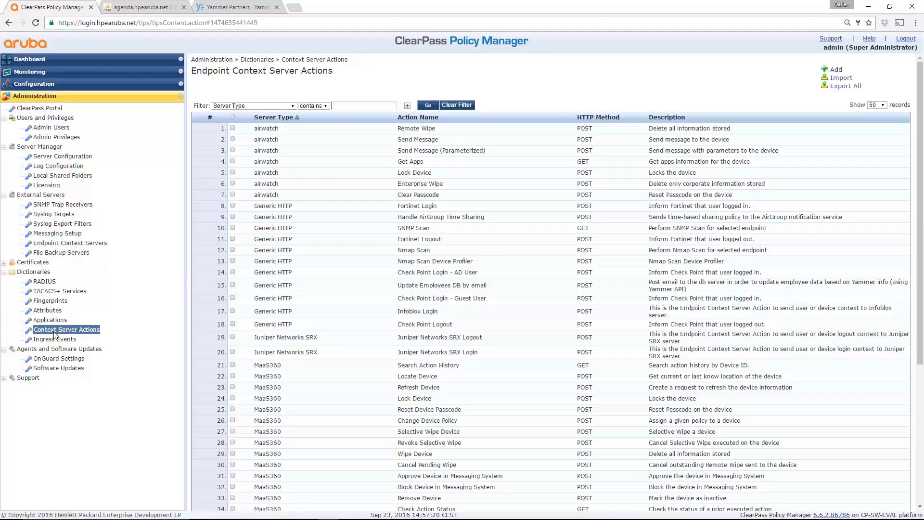
{"action": "left_click", "coordinate": [452, 288]}
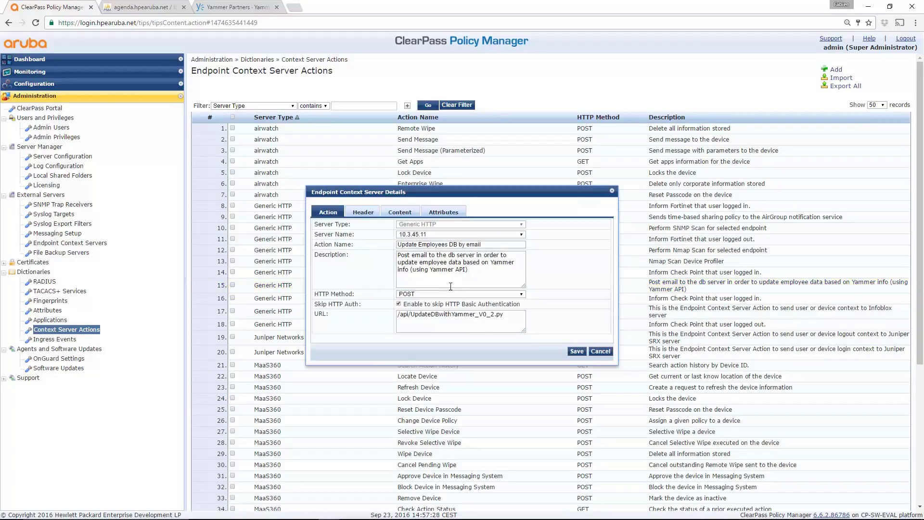
{"action": "left_click", "coordinate": [431, 237]}
{"action": "left_click", "coordinate": [430, 237]}
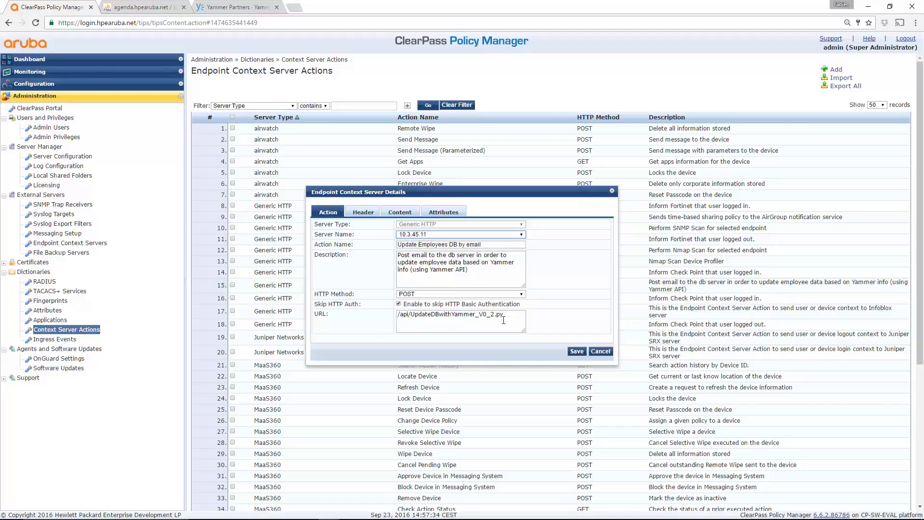
{"action": "left_click_drag", "start_coordinate": [479, 271], "coordinate": [371, 258]}
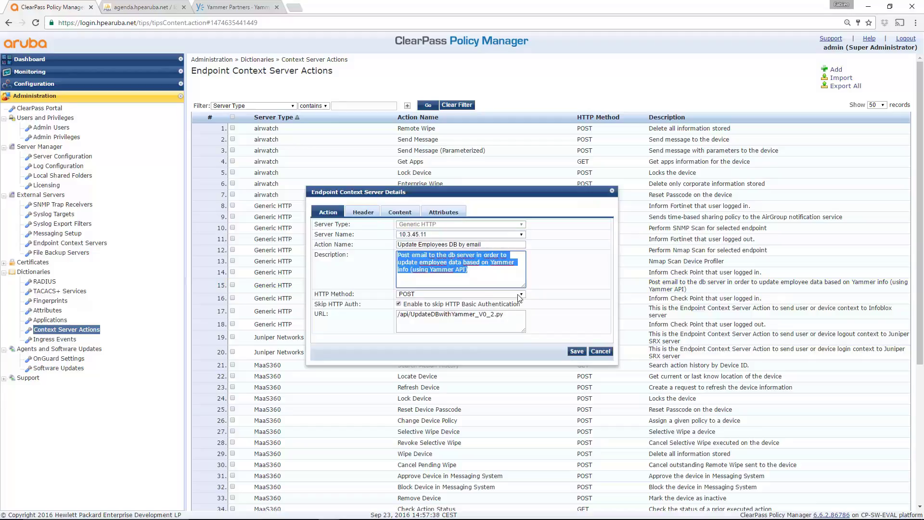
{"action": "left_click", "coordinate": [508, 319]}
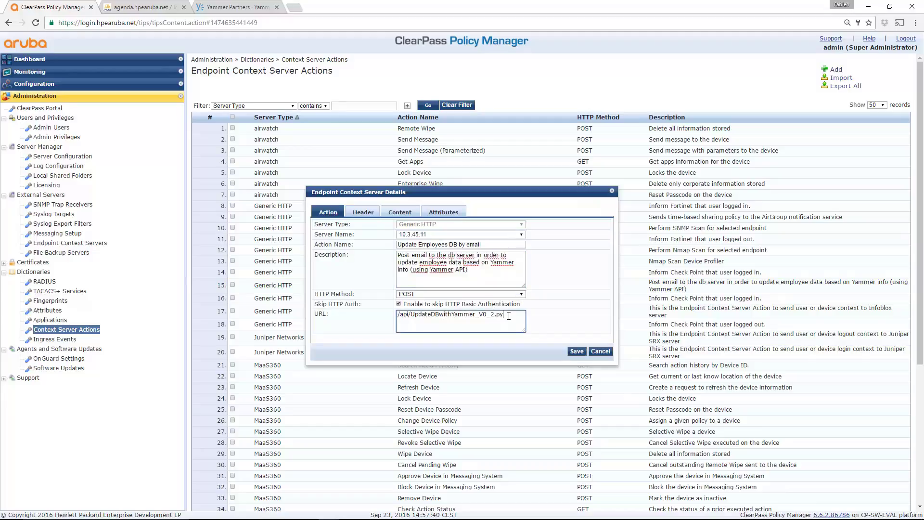
{"action": "left_click_drag", "start_coordinate": [509, 315], "coordinate": [388, 315]}
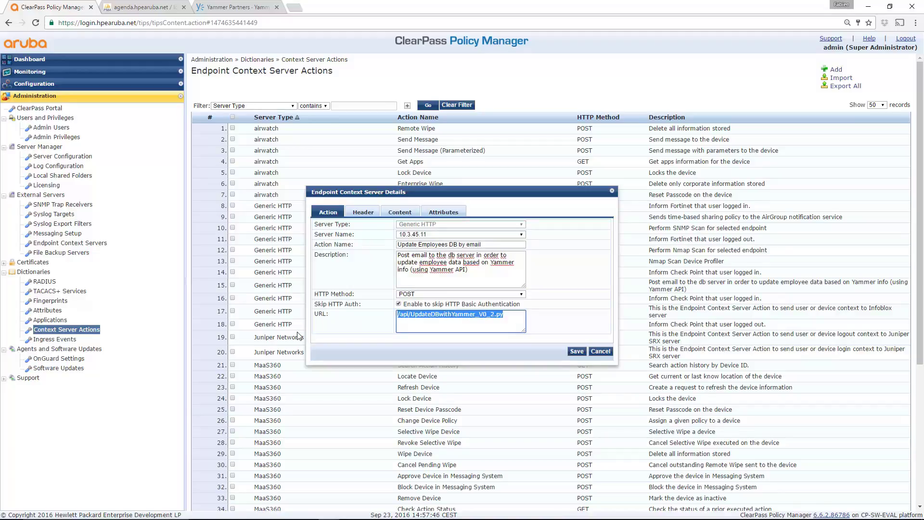
Step: Review the action's Header and Content tabs, highlighting the body placeholders, then cancel without changes
{"action": "left_click", "coordinate": [367, 213]}
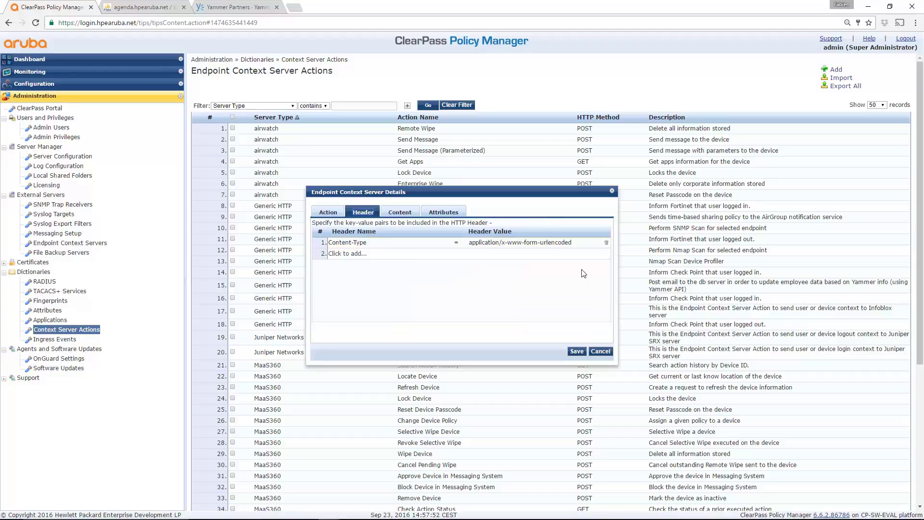
{"action": "left_click", "coordinate": [397, 213]}
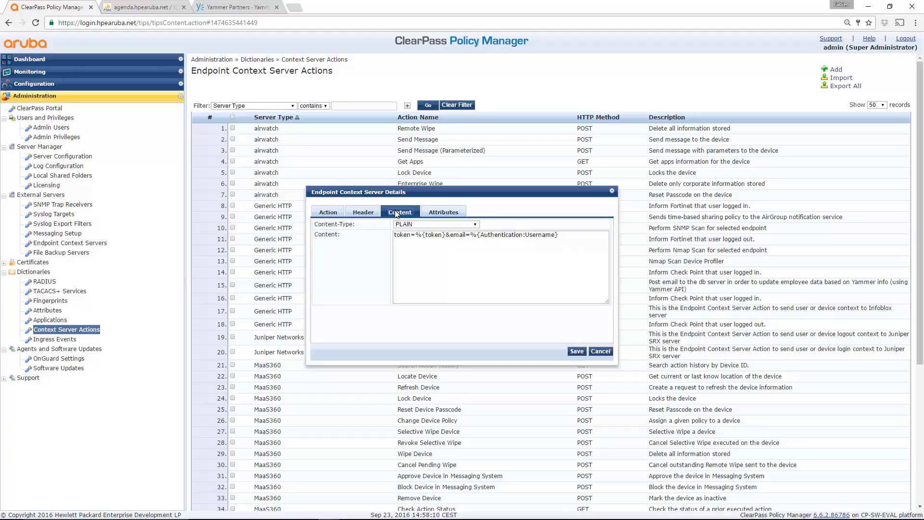
{"action": "left_click_drag", "start_coordinate": [417, 235], "coordinate": [583, 239]}
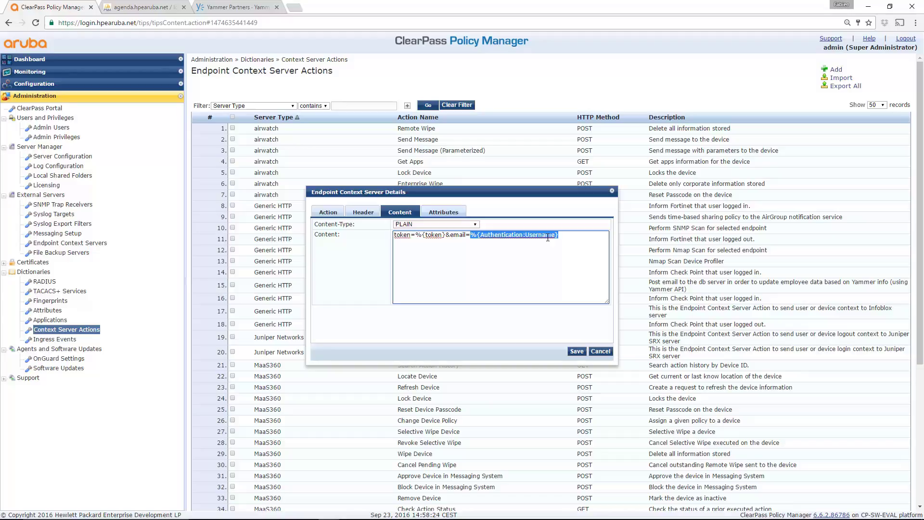
{"action": "left_click", "coordinate": [600, 352]}
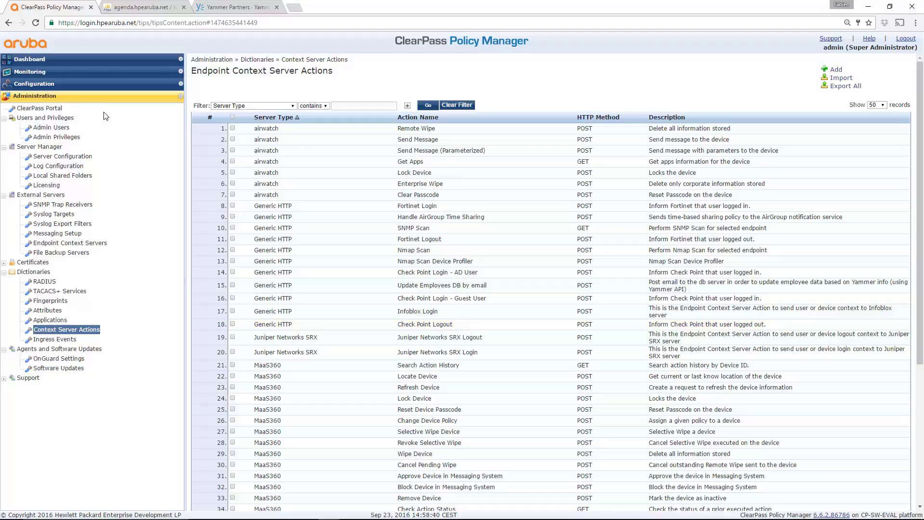
Step: Show the Meridian Oauth2 service Innovation Center enforcement rules, highlighting DB Update With Yammer
{"action": "left_click", "coordinate": [83, 84]}
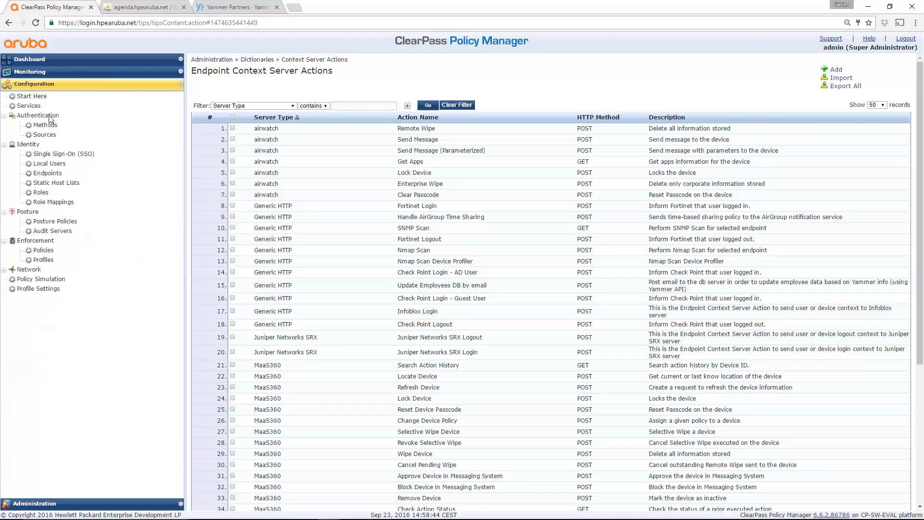
{"action": "left_click", "coordinate": [29, 106]}
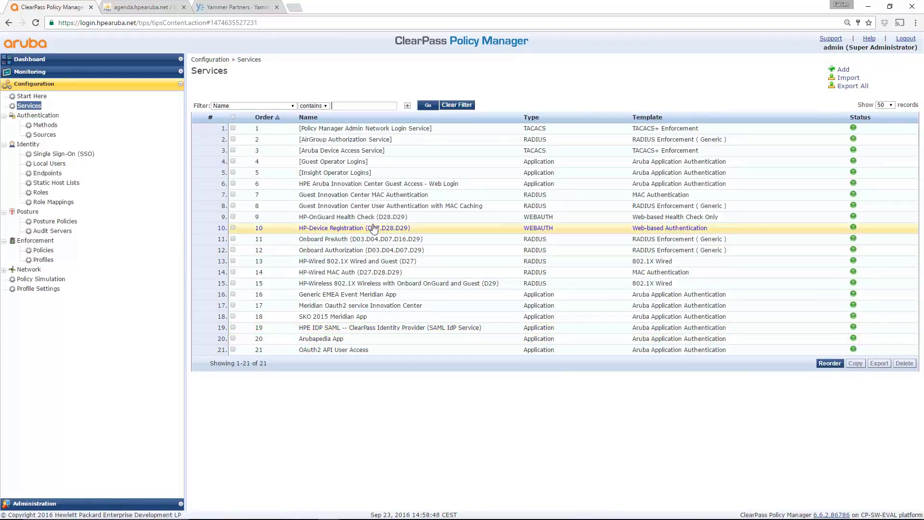
{"action": "left_click", "coordinate": [376, 309]}
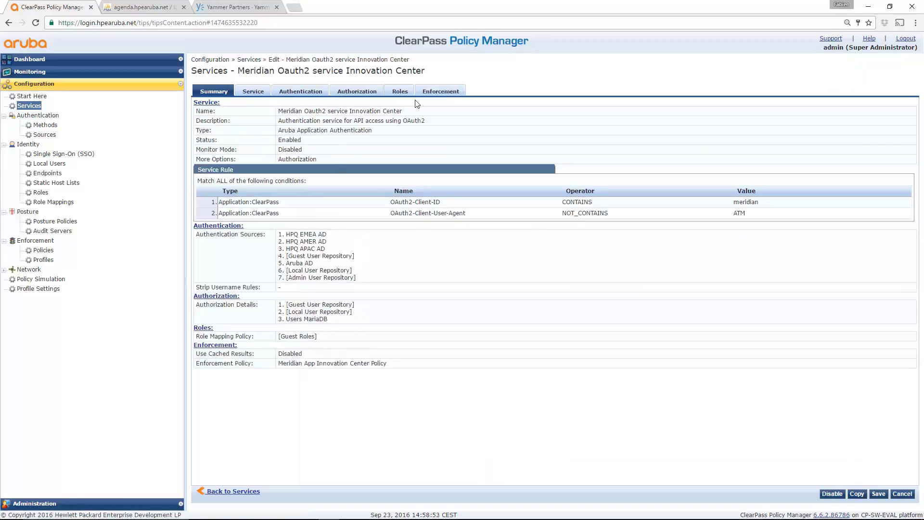
{"action": "left_click", "coordinate": [450, 93]}
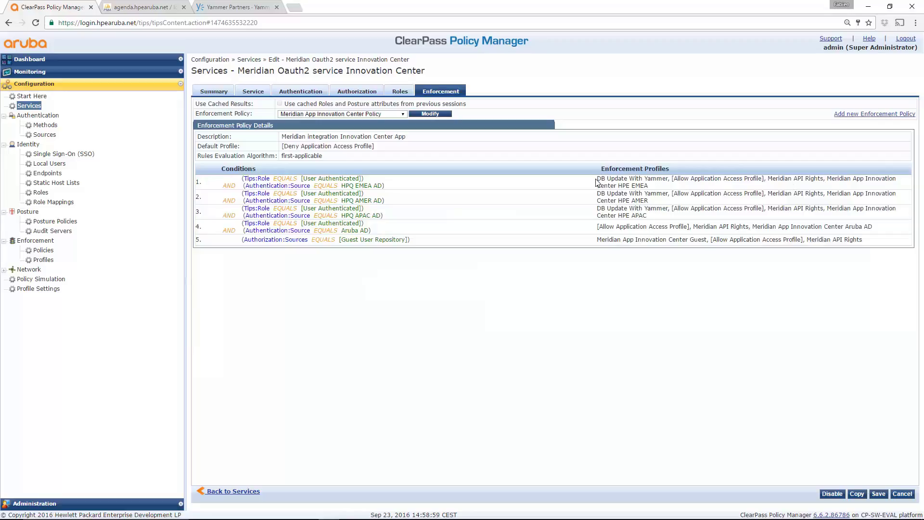
{"action": "left_click_drag", "start_coordinate": [598, 179], "coordinate": [668, 178]}
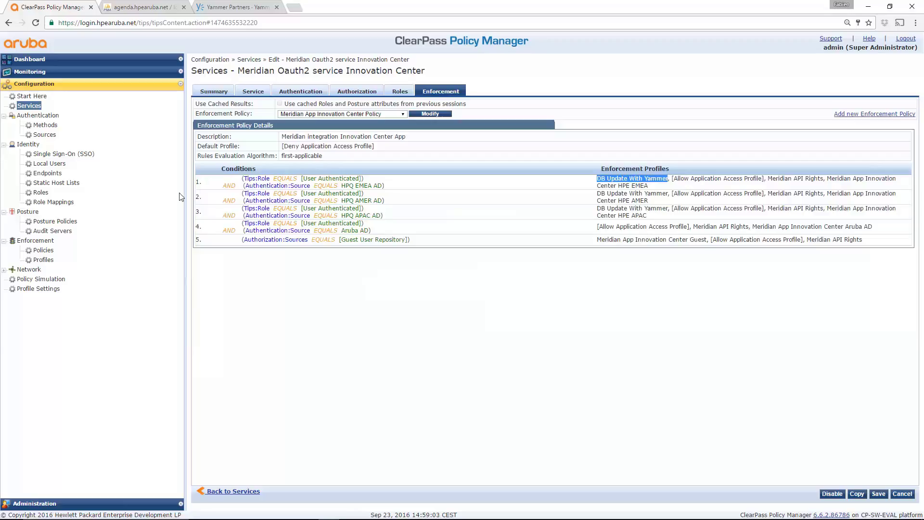
Step: Open the DB Update With Yammer profile from the Enforcement Profiles list
{"action": "left_click", "coordinate": [43, 250]}
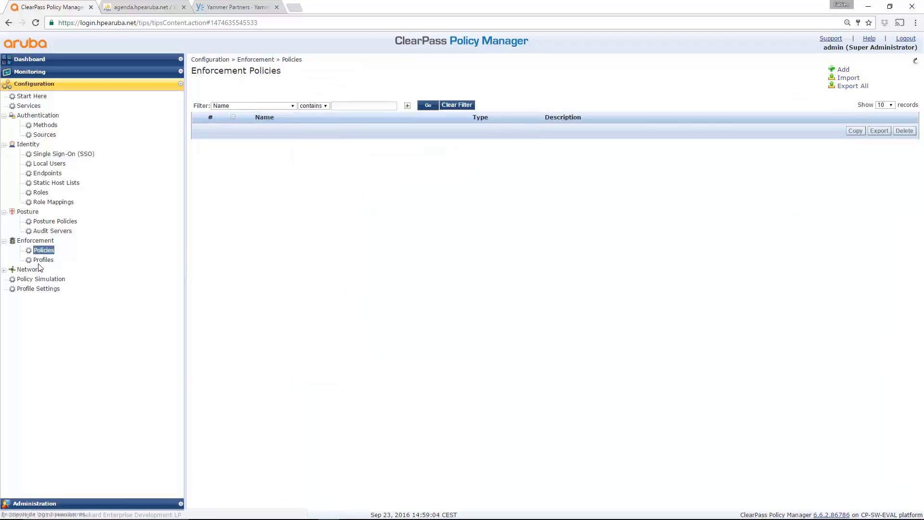
{"action": "left_click", "coordinate": [43, 260]}
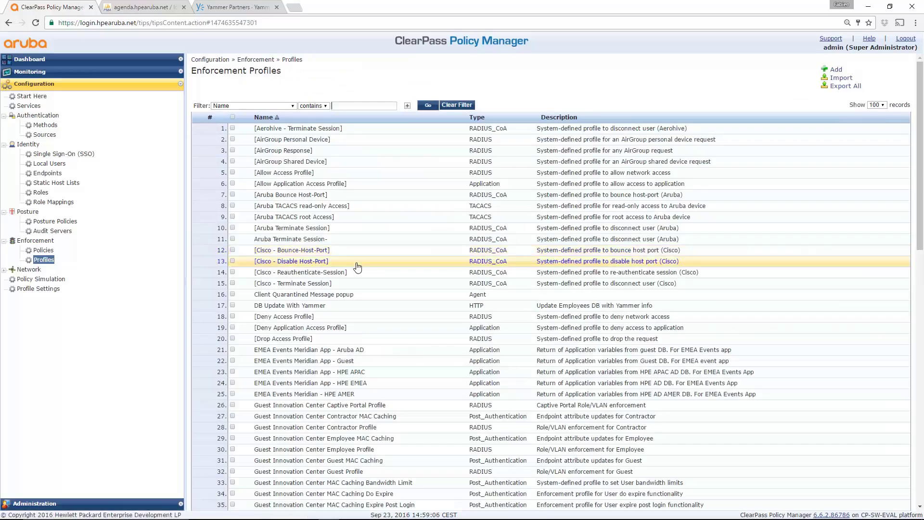
{"action": "scroll", "coordinate": [561, 342], "scroll_direction": "down", "scroll_amount": 2}
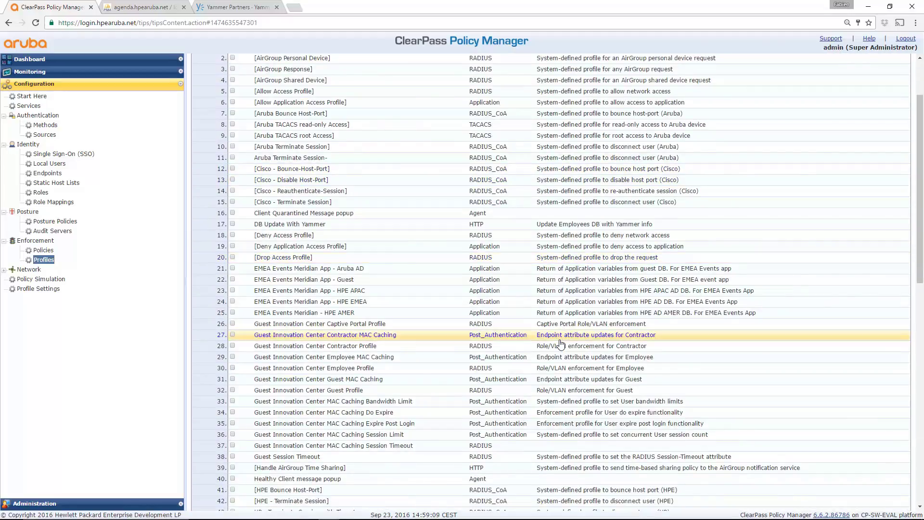
{"action": "left_click", "coordinate": [295, 227]}
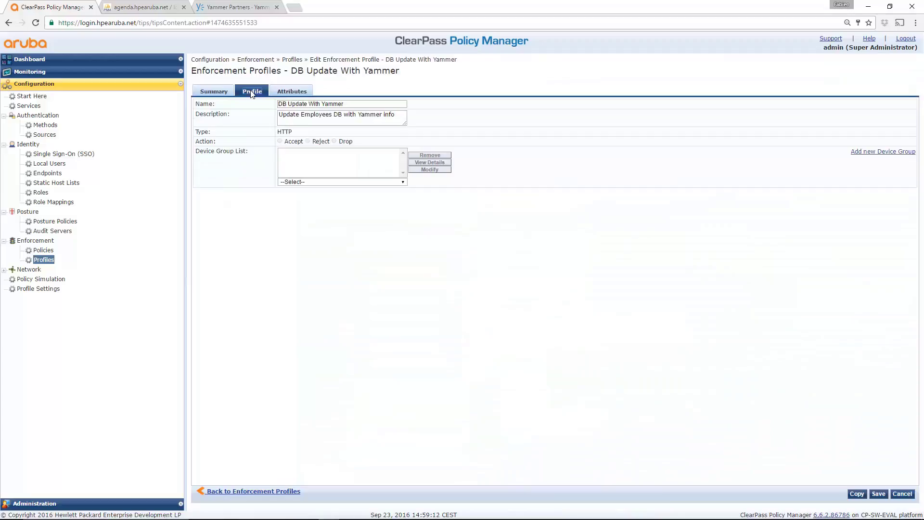
Step: Review the DB Update With Yammer attributes, then return to the Enforcement Profiles list
{"action": "left_click", "coordinate": [295, 94]}
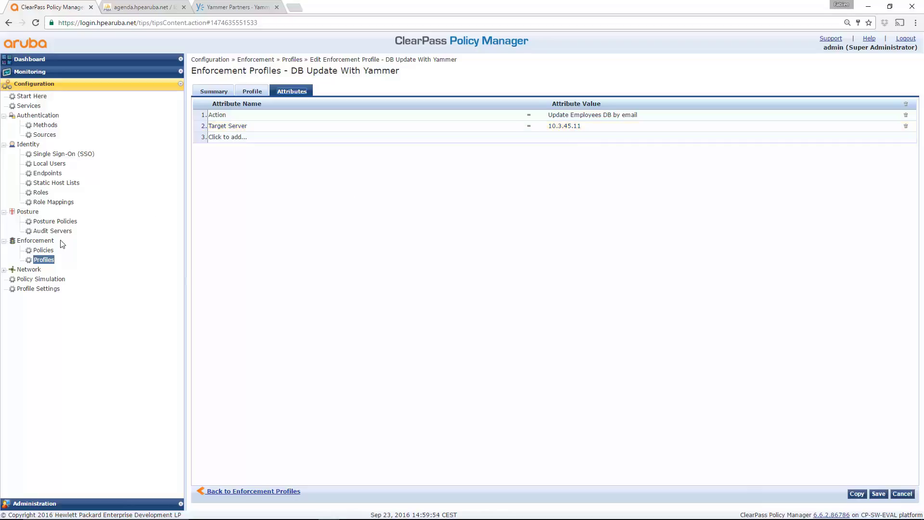
{"action": "left_click", "coordinate": [44, 260]}
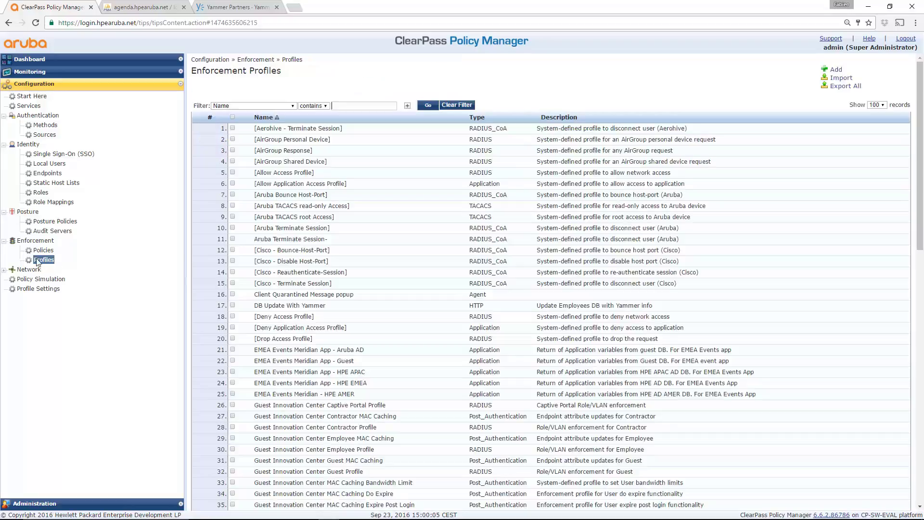
Step: Open Users MariaDB, review its server and login details, then its Get Employee Info filter
{"action": "left_click", "coordinate": [43, 136]}
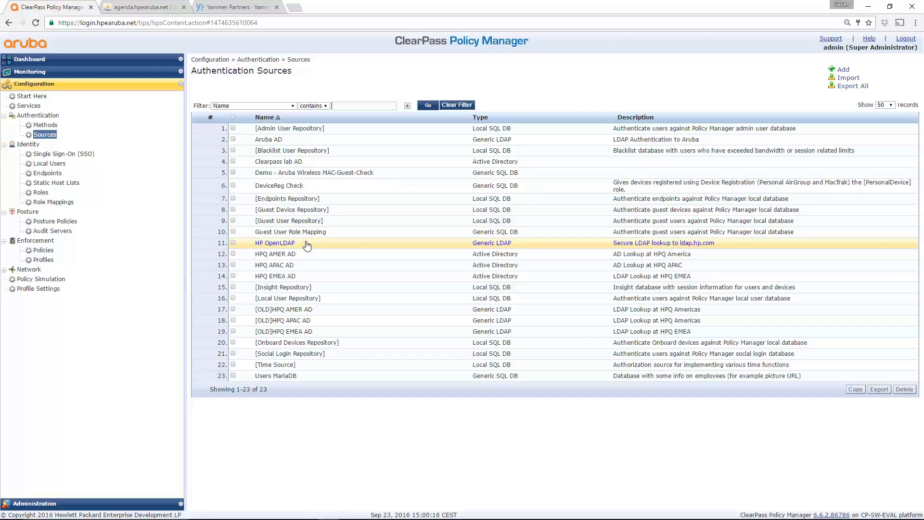
{"action": "left_click", "coordinate": [273, 376]}
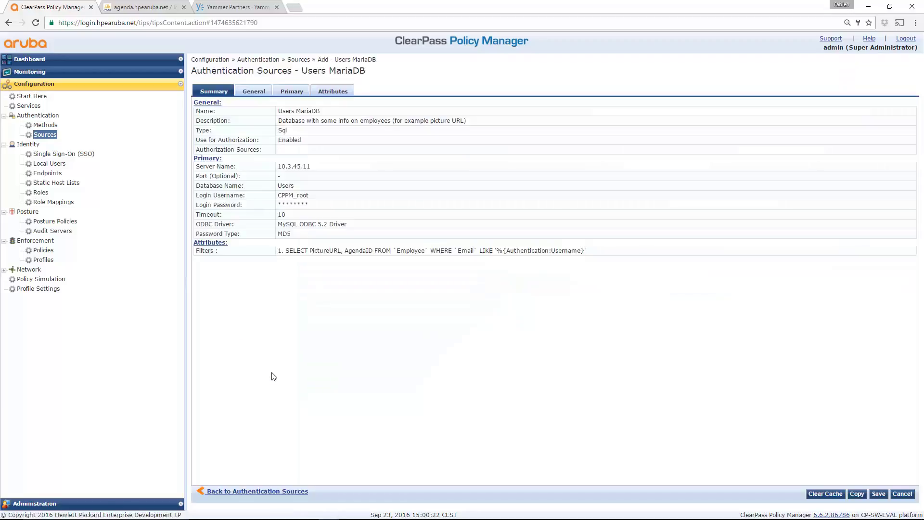
{"action": "left_click", "coordinate": [254, 92]}
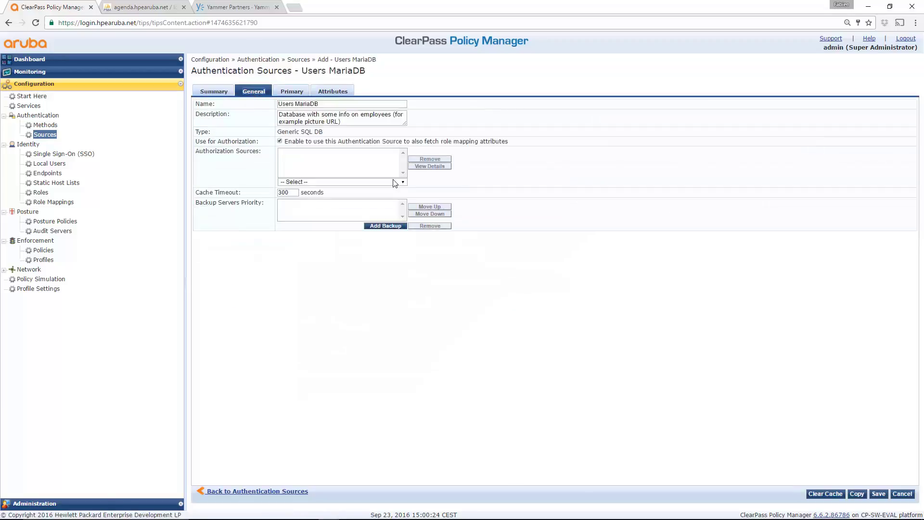
{"action": "left_click", "coordinate": [290, 92]}
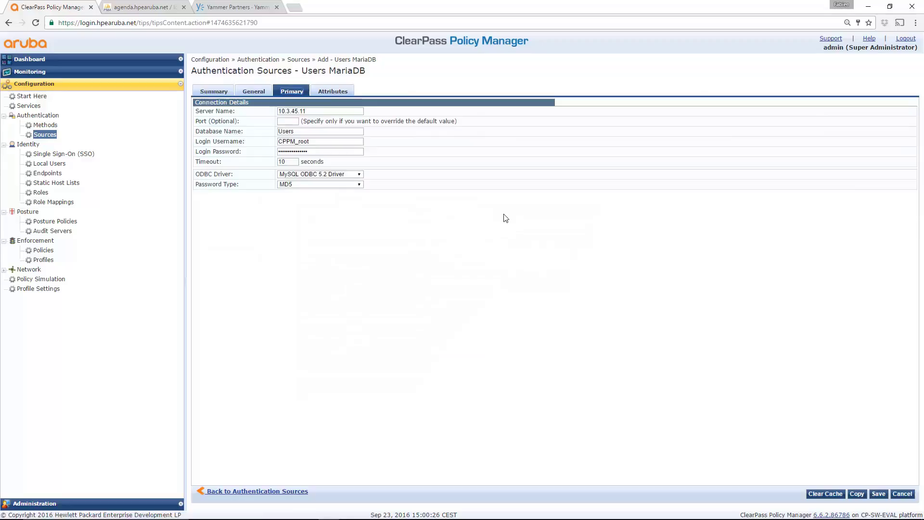
{"action": "left_click_drag", "start_coordinate": [306, 111], "coordinate": [277, 116]}
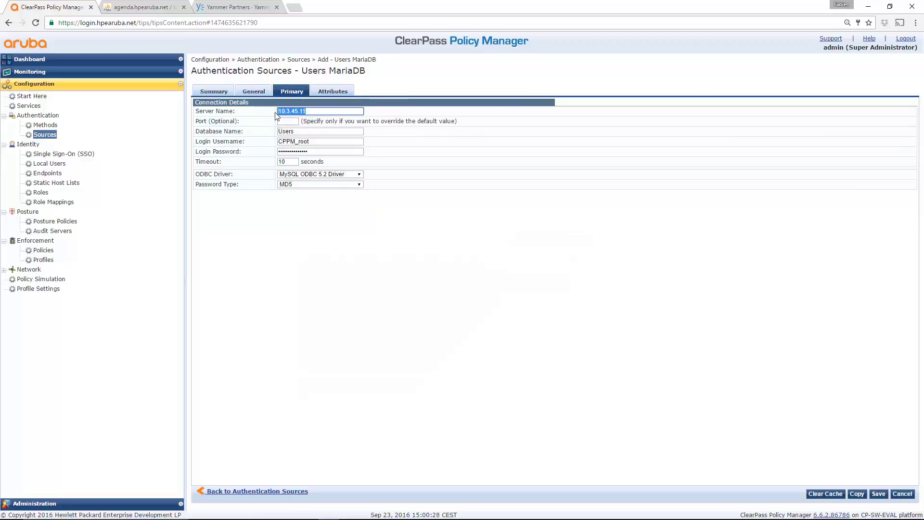
{"action": "left_click_drag", "start_coordinate": [316, 142], "coordinate": [253, 145]}
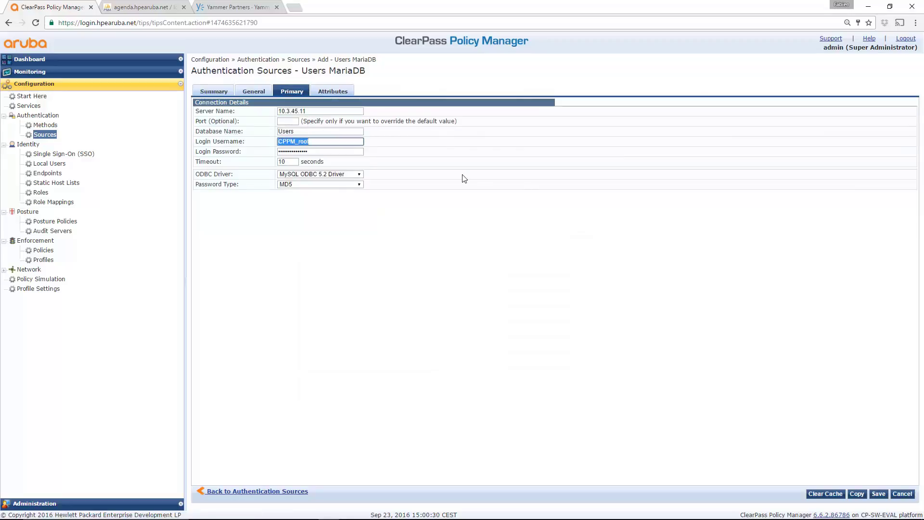
{"action": "left_click", "coordinate": [331, 94]}
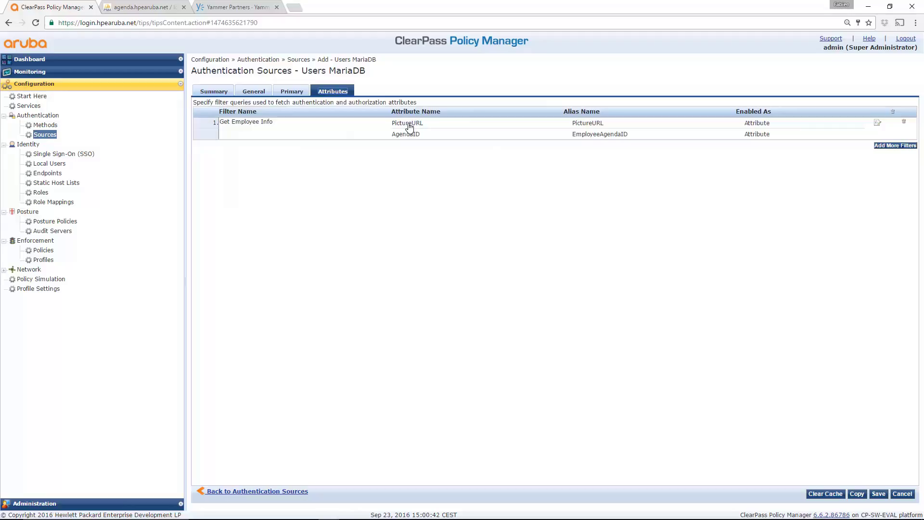
{"action": "left_click", "coordinate": [874, 123]}
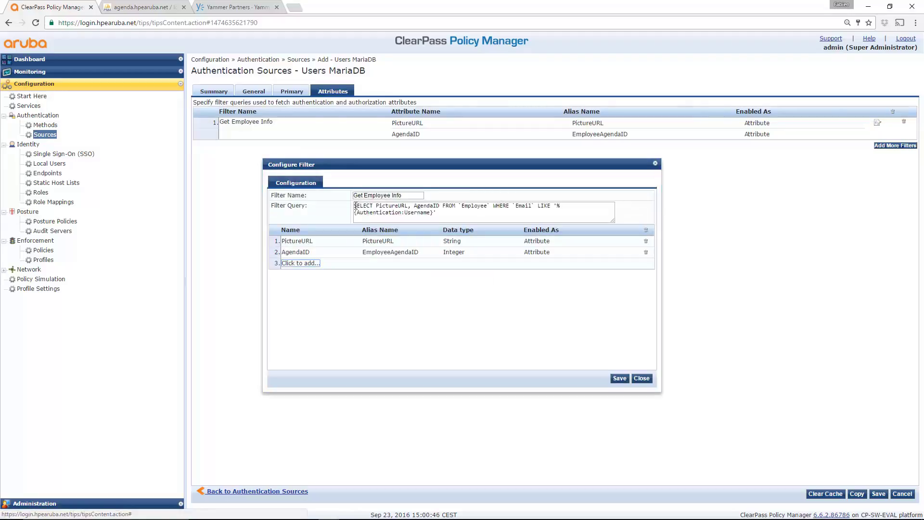
{"action": "left_click_drag", "start_coordinate": [355, 206], "coordinate": [445, 212]}
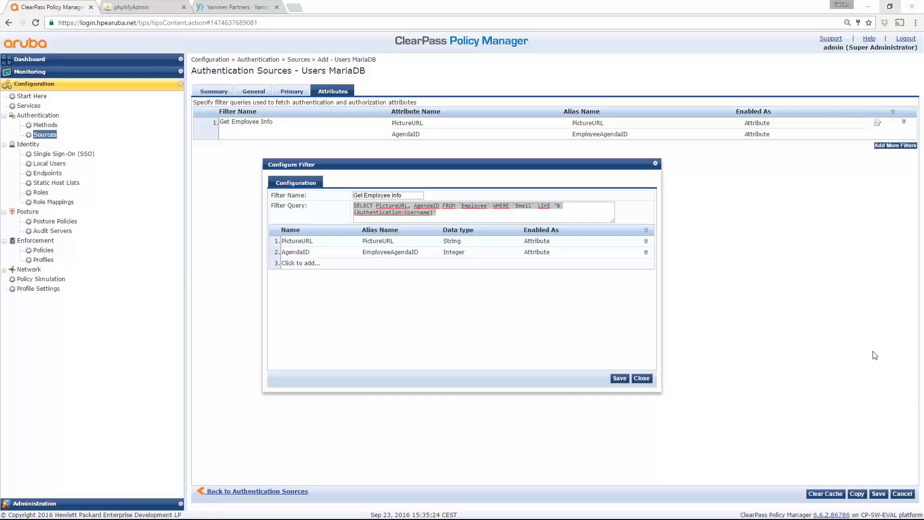
{"action": "left_click", "coordinate": [642, 379]}
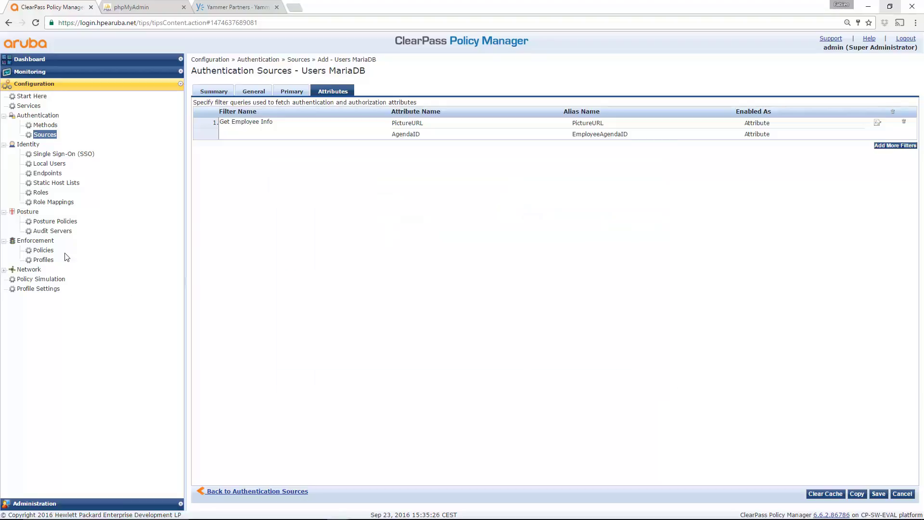
{"action": "left_click", "coordinate": [46, 261]}
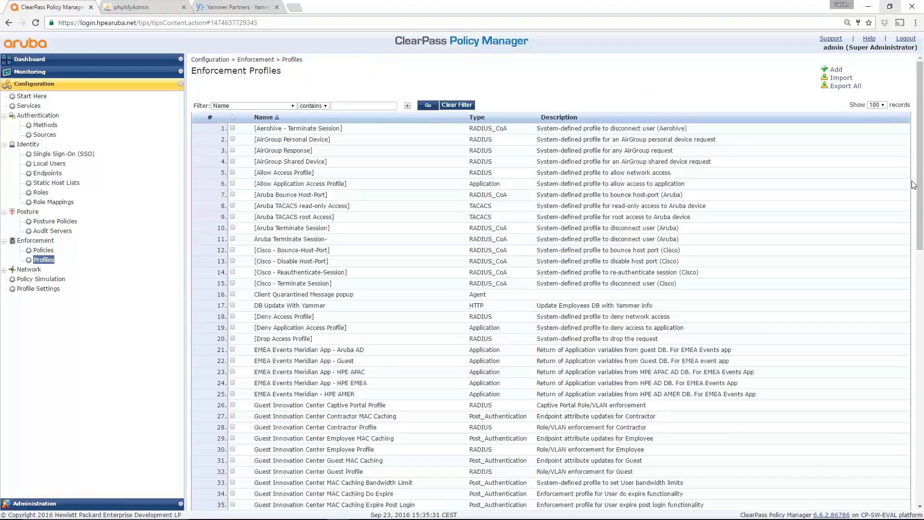
{"action": "left_click_drag", "start_coordinate": [923, 190], "coordinate": [922, 258]}
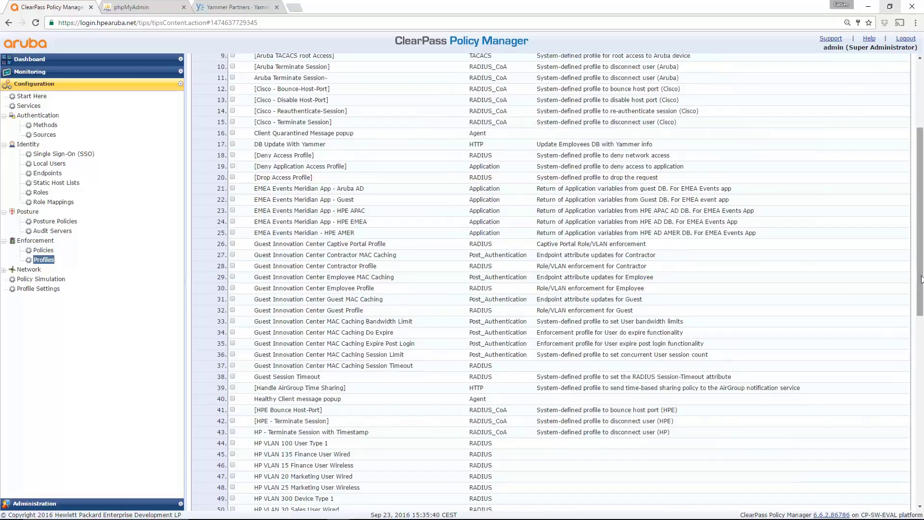
{"action": "left_click_drag", "start_coordinate": [921, 279], "coordinate": [920, 260]}
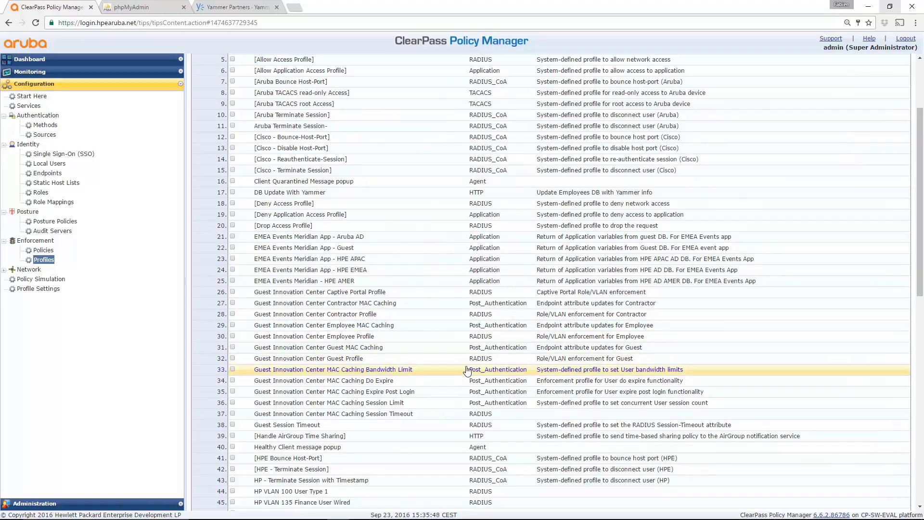
{"action": "scroll", "coordinate": [466, 370], "scroll_direction": "down", "scroll_amount": 10}
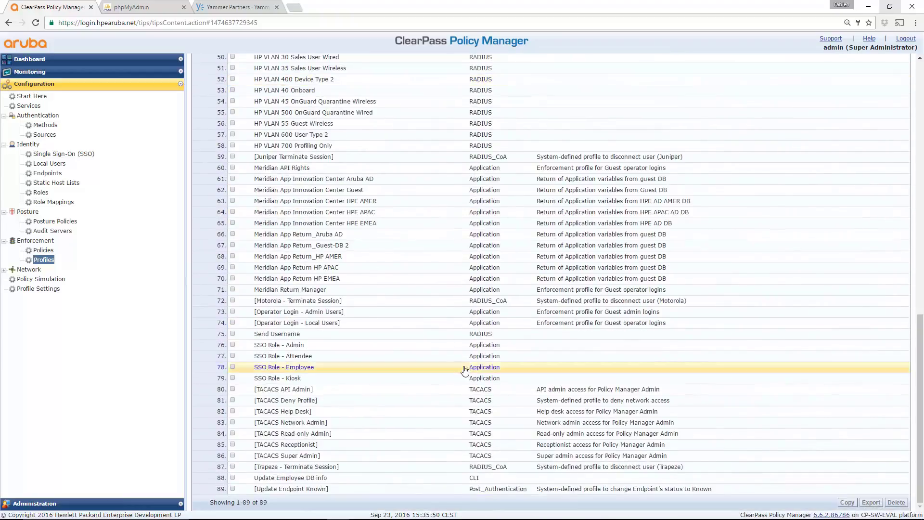
Step: Open the Meridian App Innovation Center HPE EMEA profile and highlight its PictureURL-based image attribute
{"action": "left_click", "coordinate": [360, 223]}
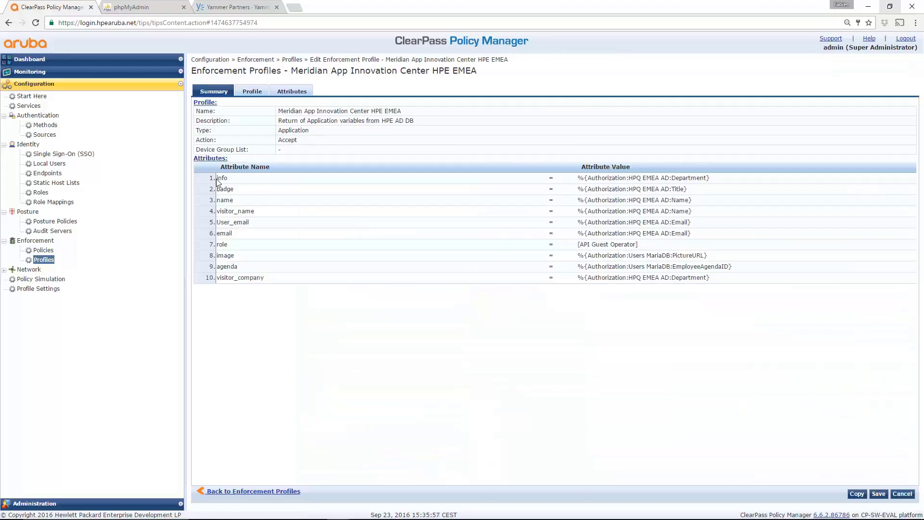
{"action": "left_click_drag", "start_coordinate": [217, 179], "coordinate": [309, 198]}
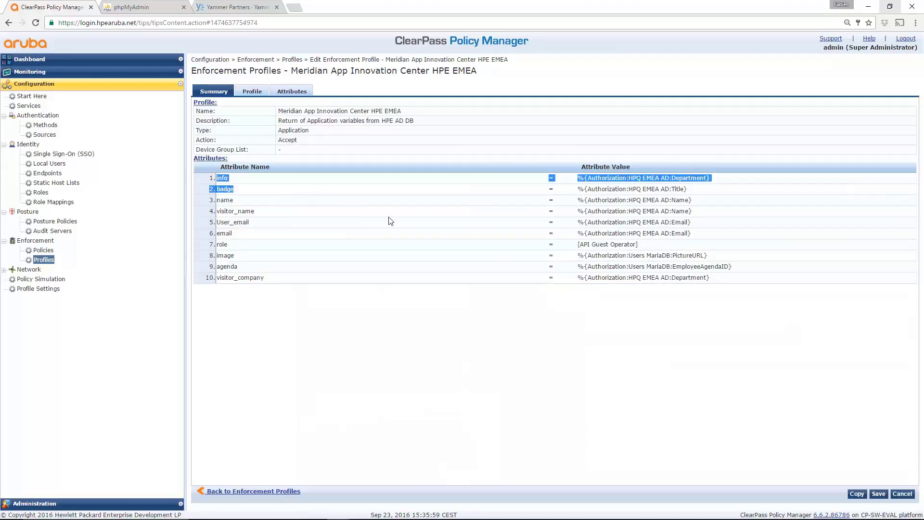
{"action": "double_click", "coordinate": [224, 257]}
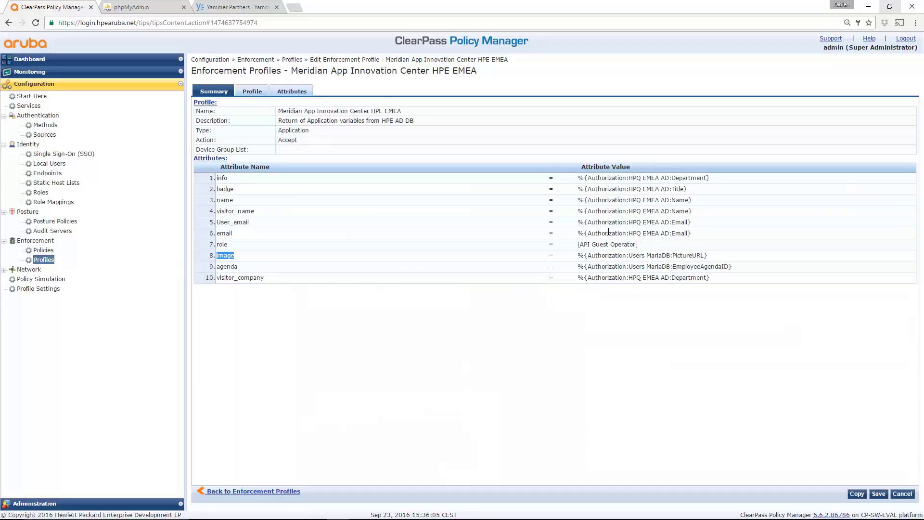
{"action": "left_click_drag", "start_coordinate": [578, 255], "coordinate": [709, 256]}
Step: Show the Meridian Oauth2 service rules giving HPQ EMEA AD users DB Update With Yammer and HPE EMEA
{"action": "left_click", "coordinate": [38, 106]}
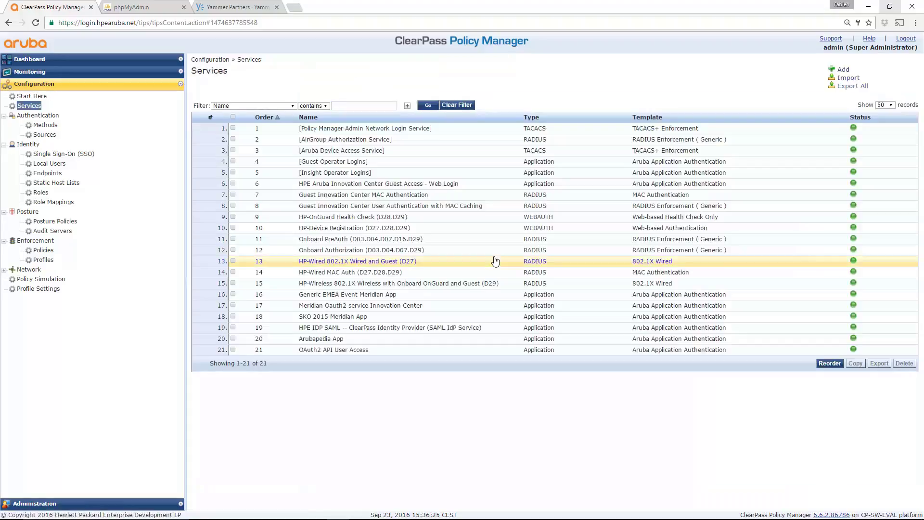
{"action": "left_click", "coordinate": [356, 306]}
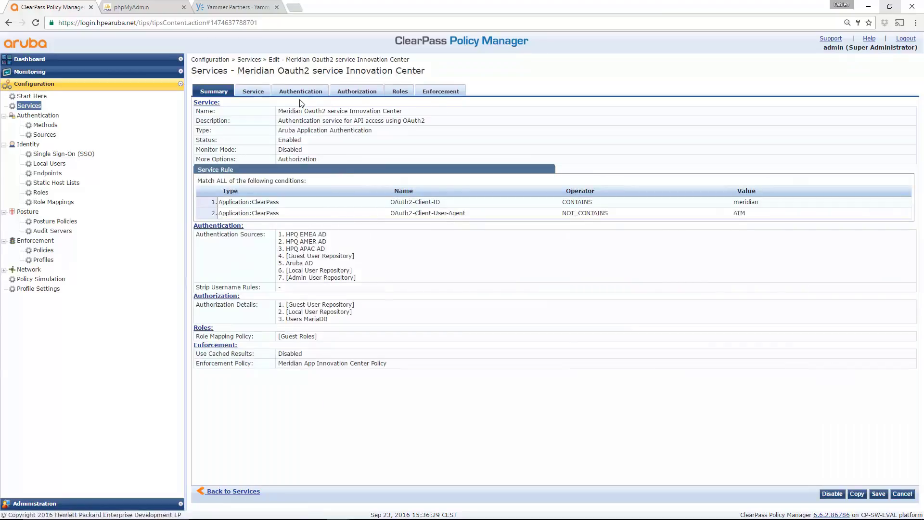
{"action": "left_click", "coordinate": [453, 96]}
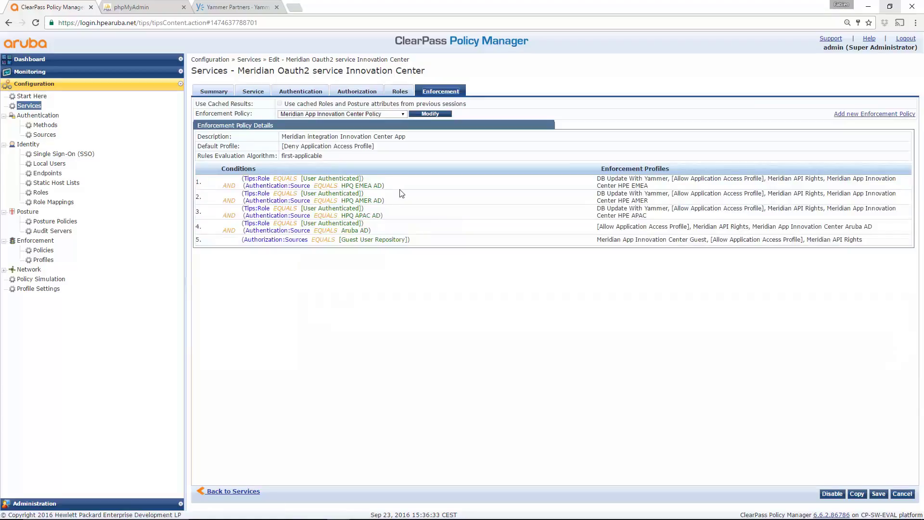
{"action": "double_click", "coordinate": [378, 186]}
{"action": "left_click_drag", "start_coordinate": [597, 181], "coordinate": [669, 180]}
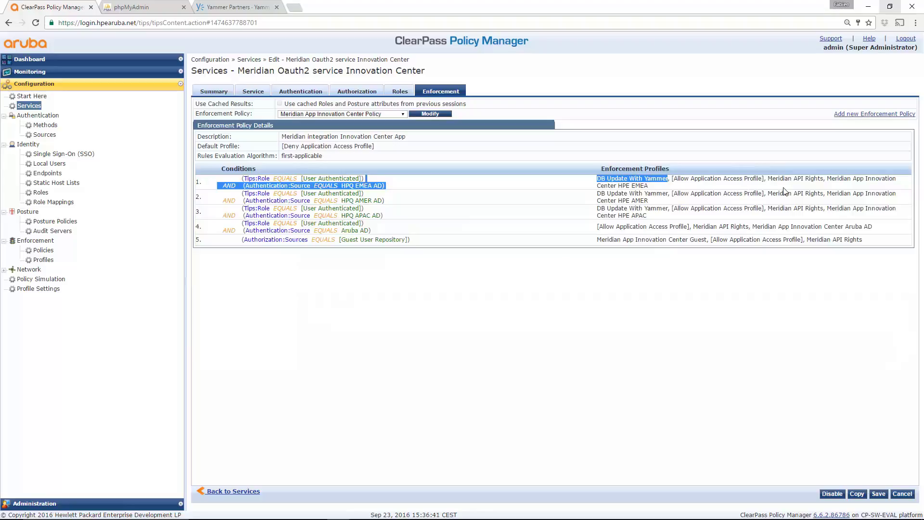
{"action": "left_click_drag", "start_coordinate": [827, 178], "coordinate": [680, 187]}
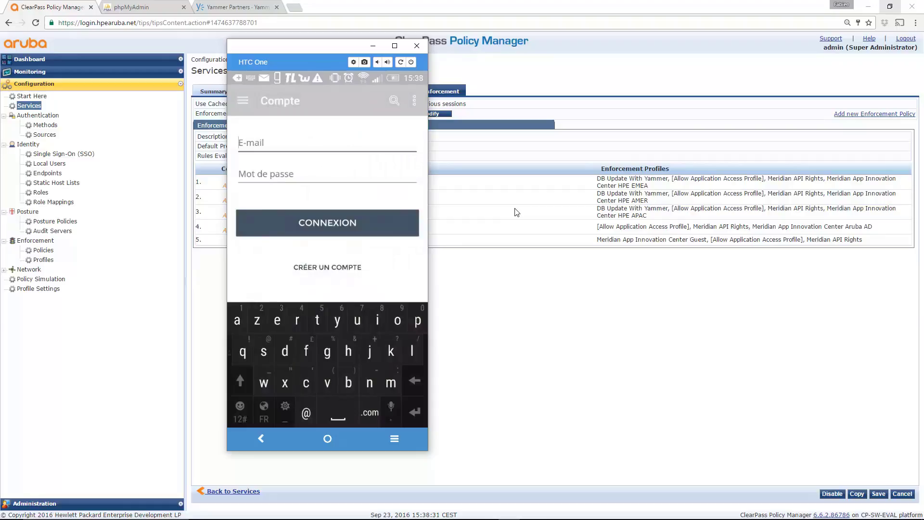
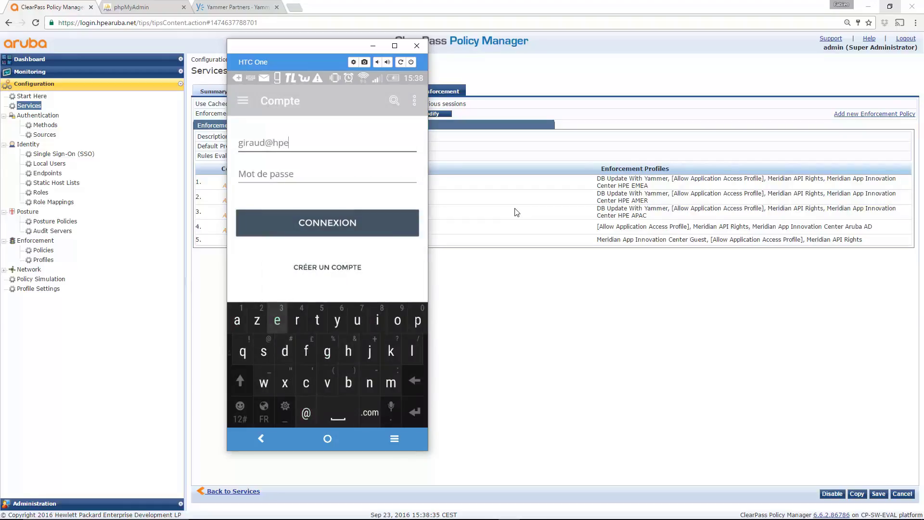
Step: Enter the employee's work e-mail and password in the Meridian Compte form and submit
{"action": "key", "text": "alt+Tab"}
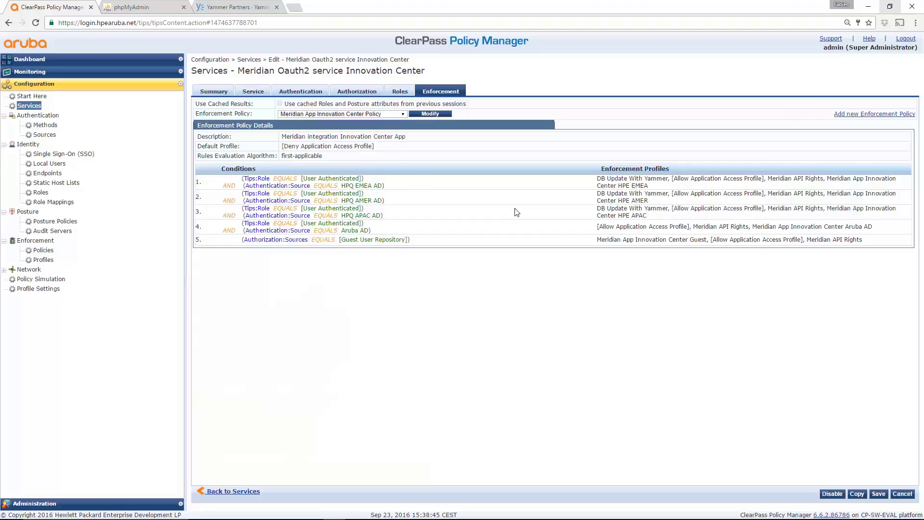
{"action": "key", "text": "alt+Tab"}
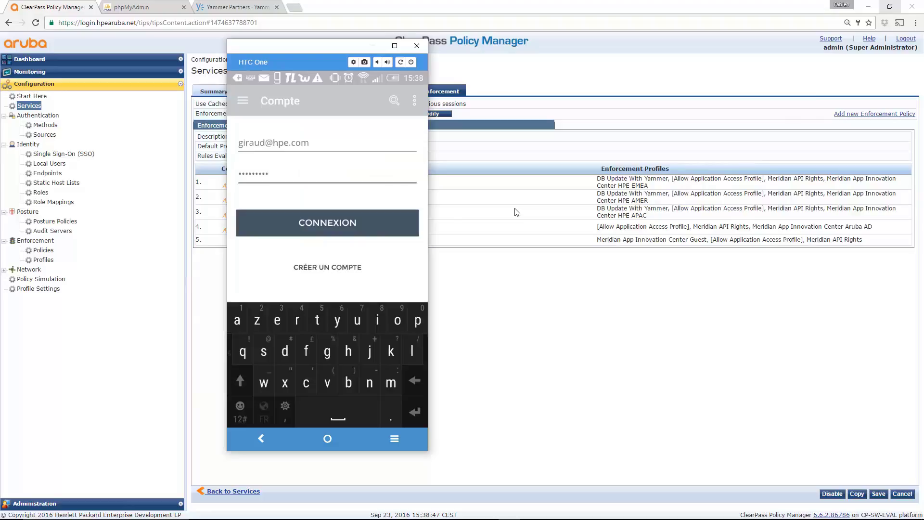
{"action": "left_click", "coordinate": [361, 224]}
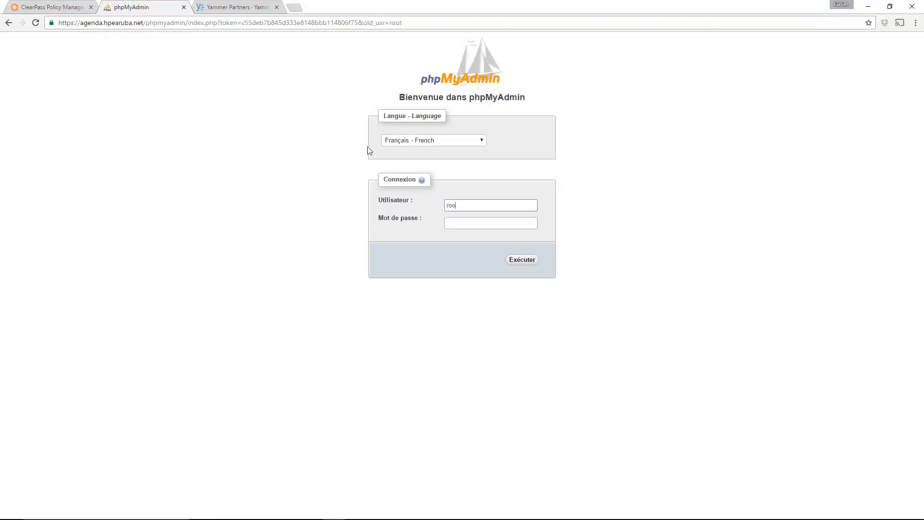
Step: Log in to phpMyAdmin as root with the account password
{"action": "key", "text": "BackSpace"}
{"action": "key", "text": "BackSpace"}
{"action": "type", "text": "root"}
{"action": "key", "text": "Tab"}
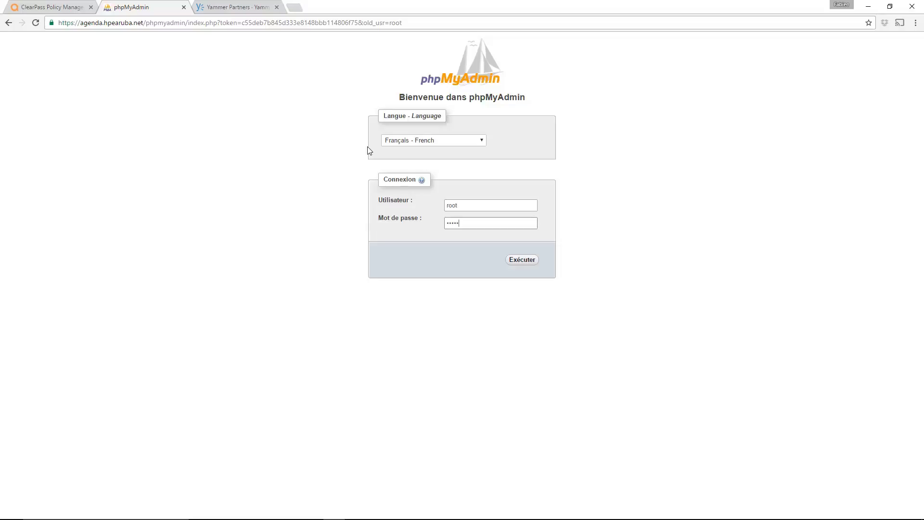
{"action": "type", "text": "****"}
{"action": "key", "text": "Return"}
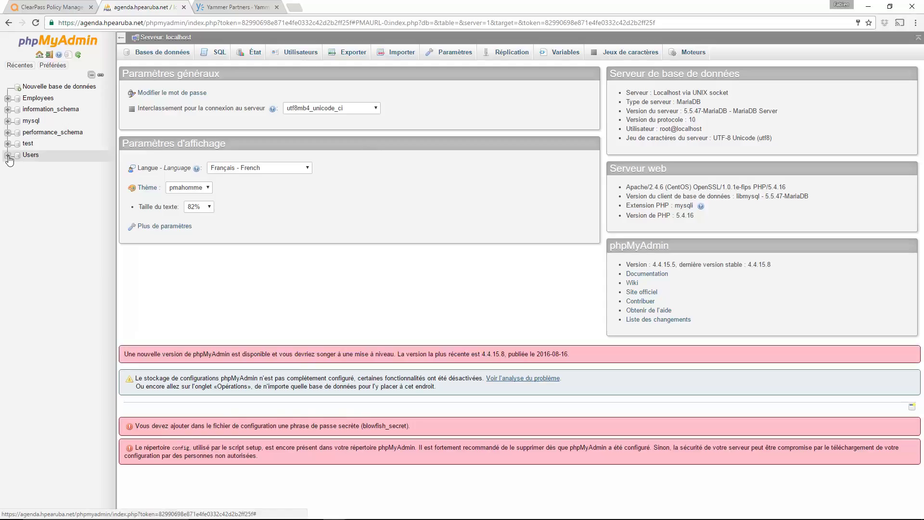
Step: Browse the Users database's Employee table to check the employee's Yammer PictureURL, then return to ClearPass
{"action": "left_click", "coordinate": [7, 156]}
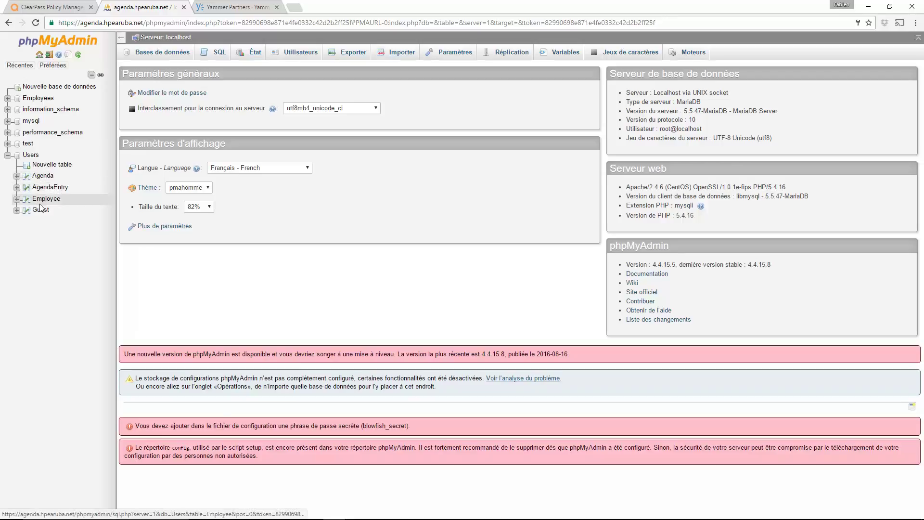
{"action": "left_click", "coordinate": [41, 205]}
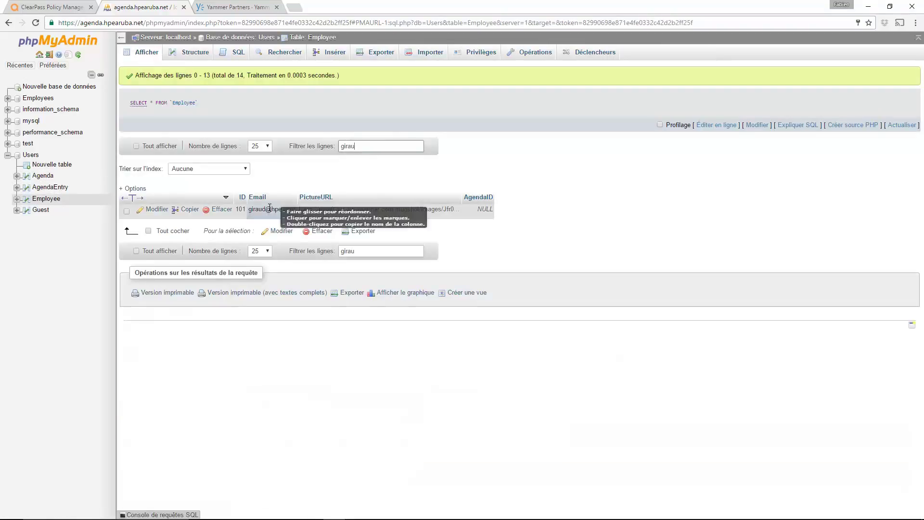
{"action": "left_click_drag", "start_coordinate": [250, 211], "coordinate": [460, 212]}
{"action": "left_click", "coordinate": [301, 210]}
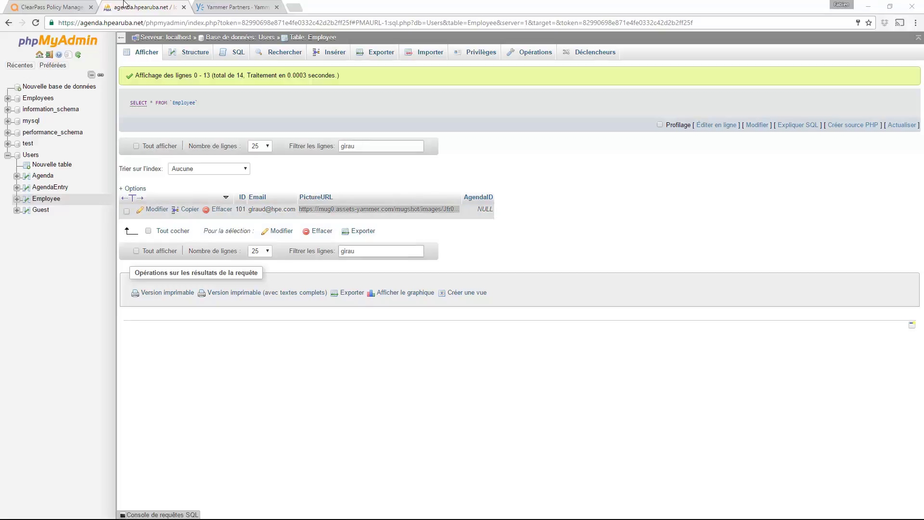
{"action": "left_click", "coordinate": [64, 8]}
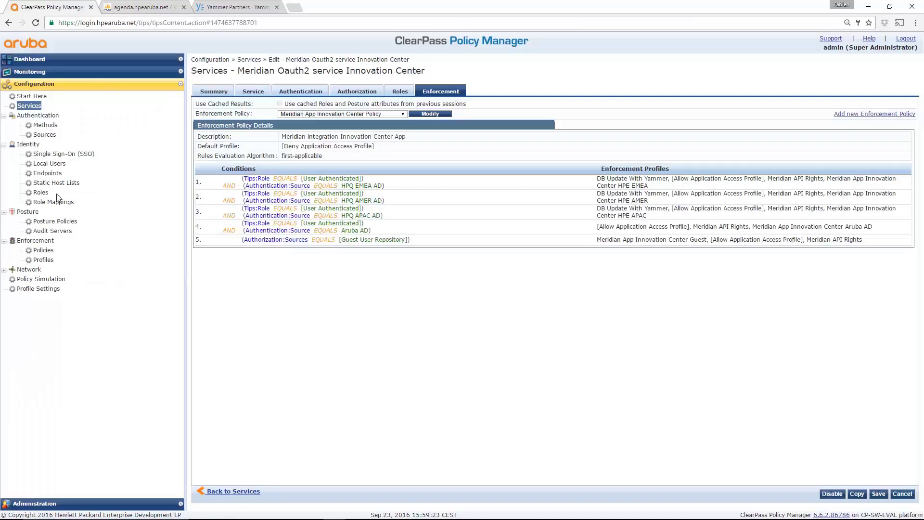
Step: In Access Tracker, inspect the latest Meridian request's output for the Application:image Yammer mugshot URL
{"action": "left_click", "coordinate": [75, 73]}
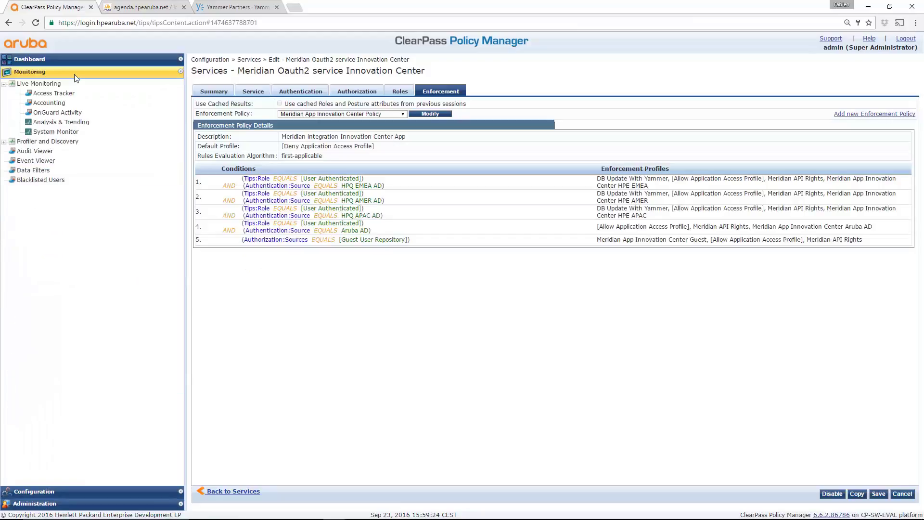
{"action": "left_click", "coordinate": [53, 94]}
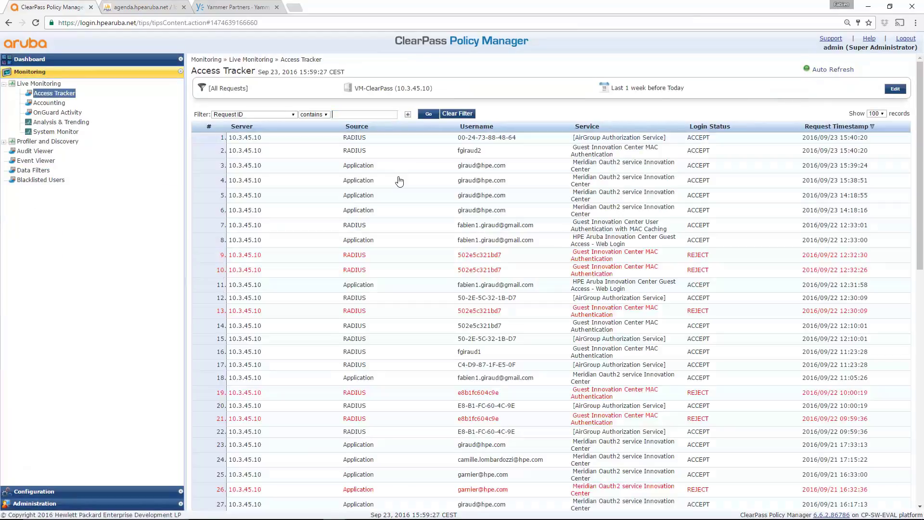
{"action": "left_click", "coordinate": [590, 168]}
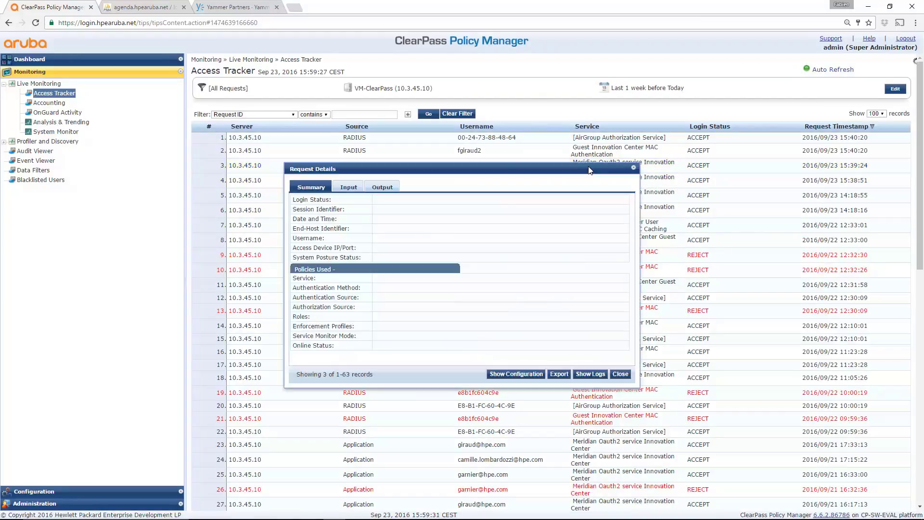
{"action": "left_click", "coordinate": [381, 188]}
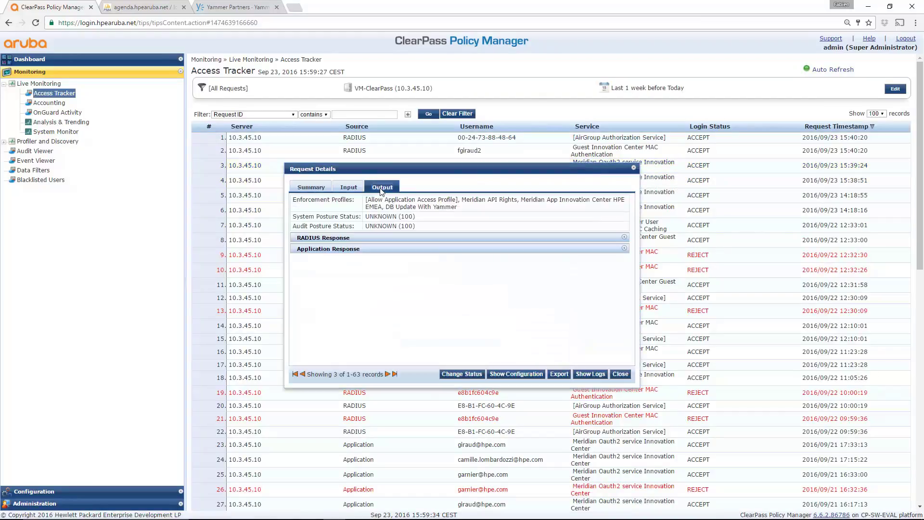
{"action": "left_click", "coordinate": [344, 250]}
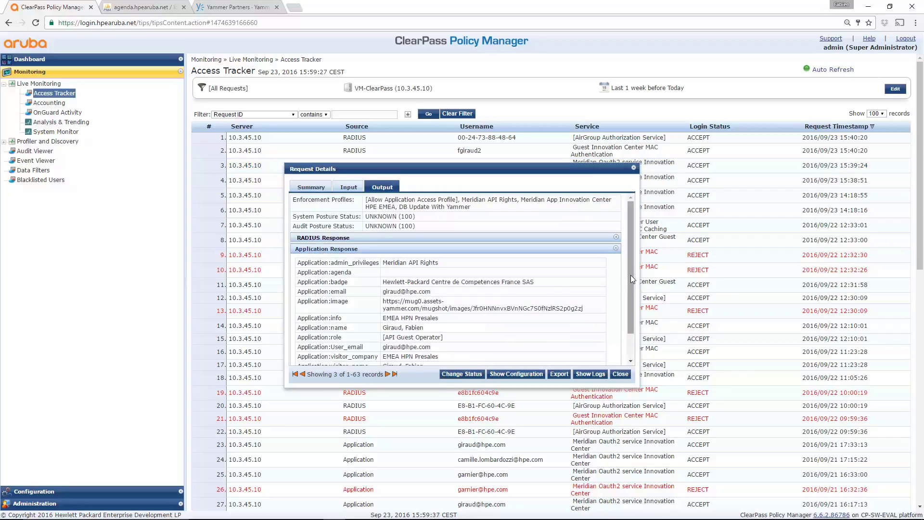
{"action": "left_click_drag", "start_coordinate": [631, 276], "coordinate": [631, 305]}
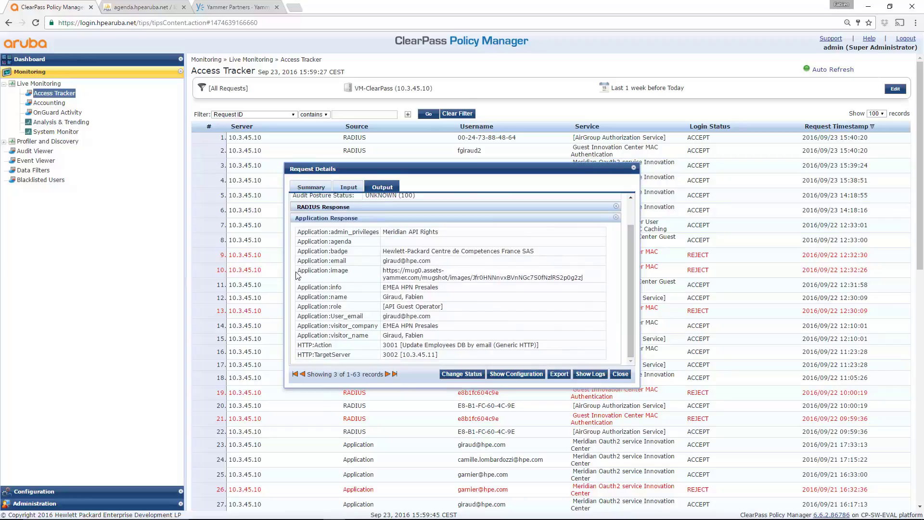
{"action": "left_click_drag", "start_coordinate": [296, 272], "coordinate": [588, 282]}
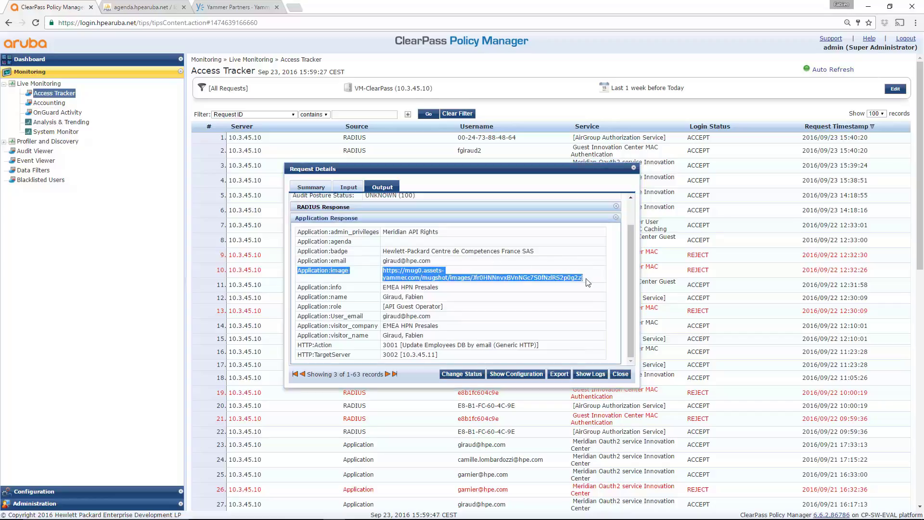